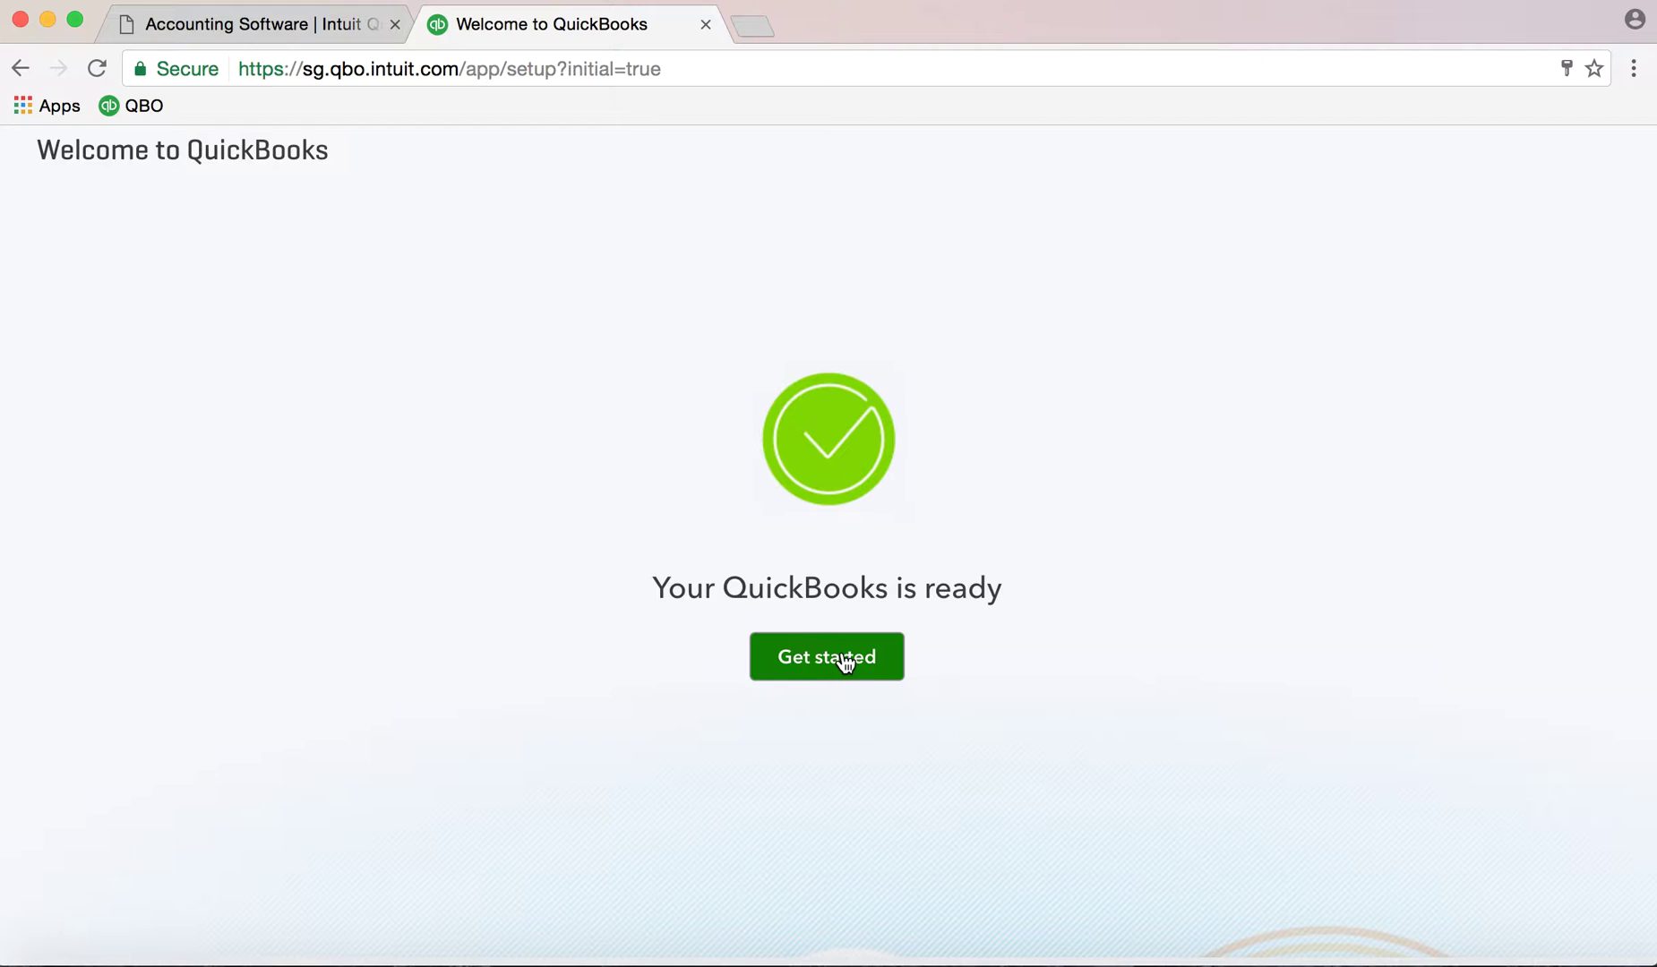
Start using the newly created company and open its Account and Settings page.
click(846, 661)
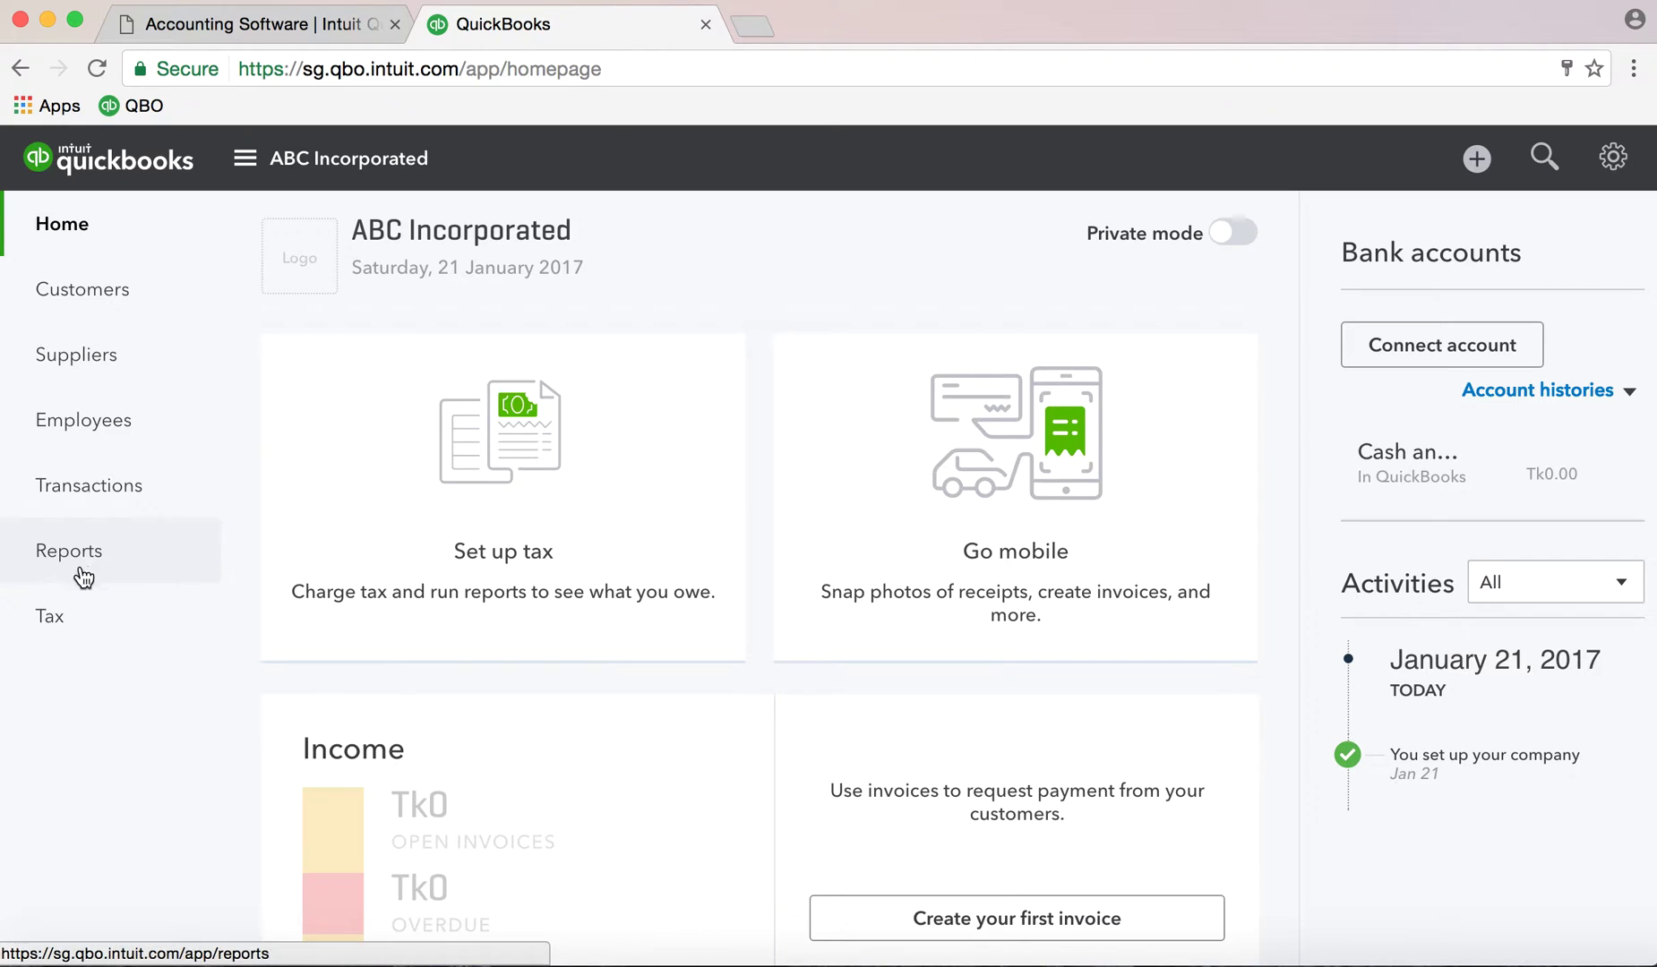
click(721, 359)
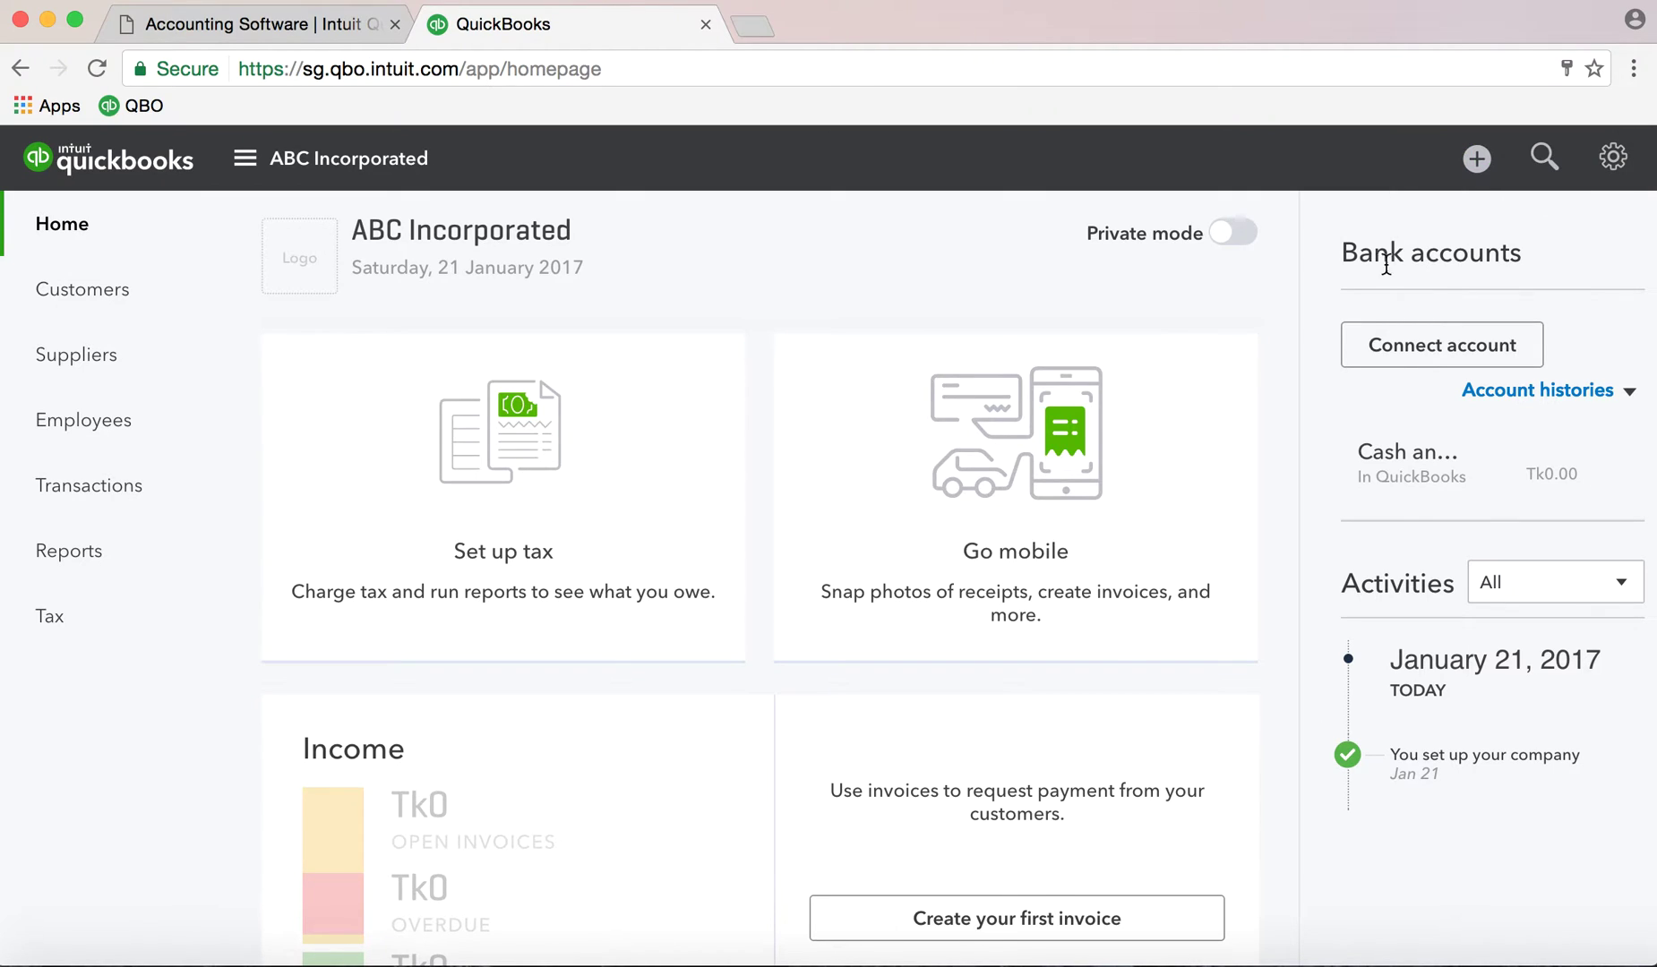
click(1612, 158)
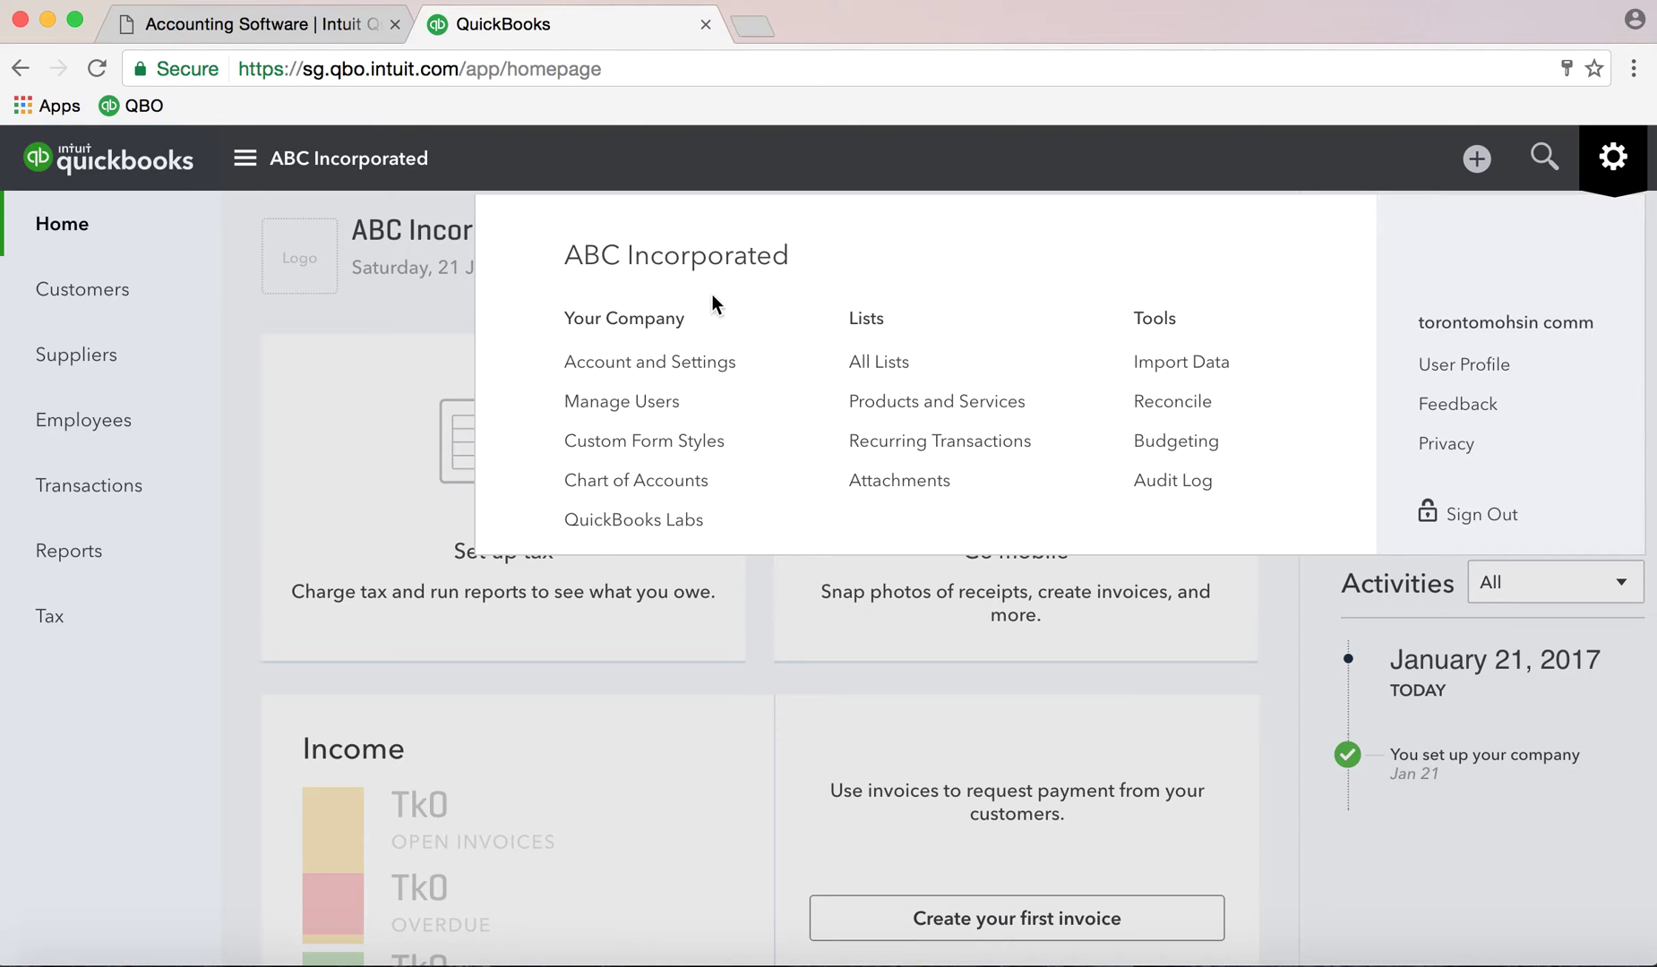
click(642, 363)
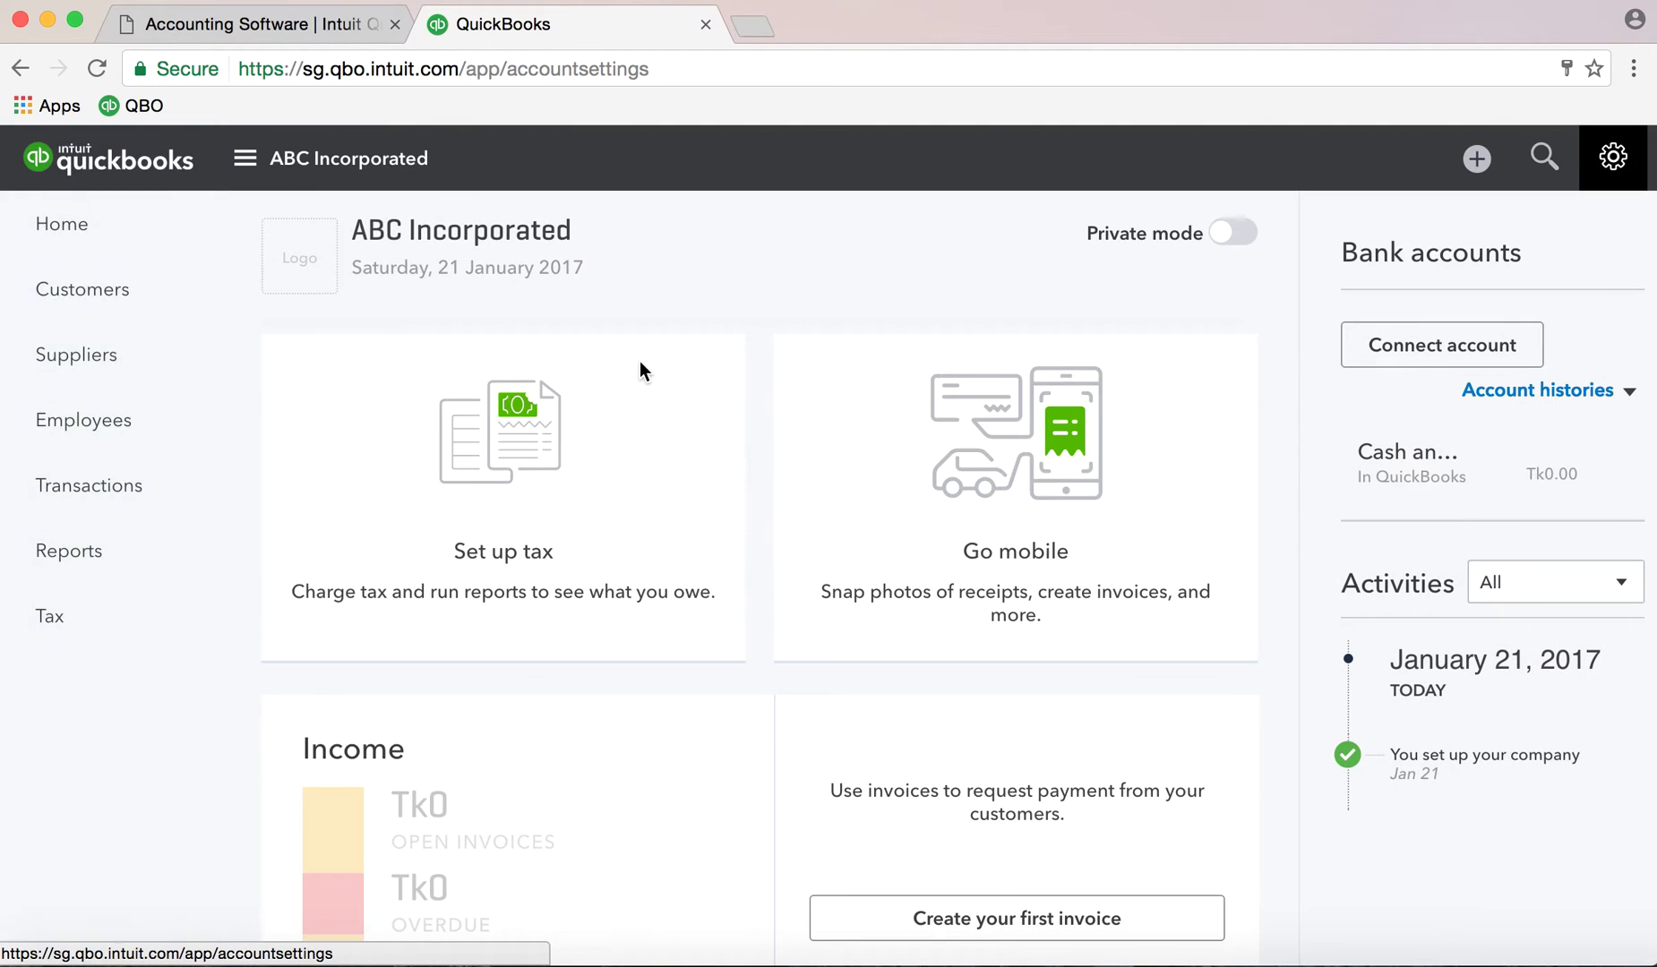
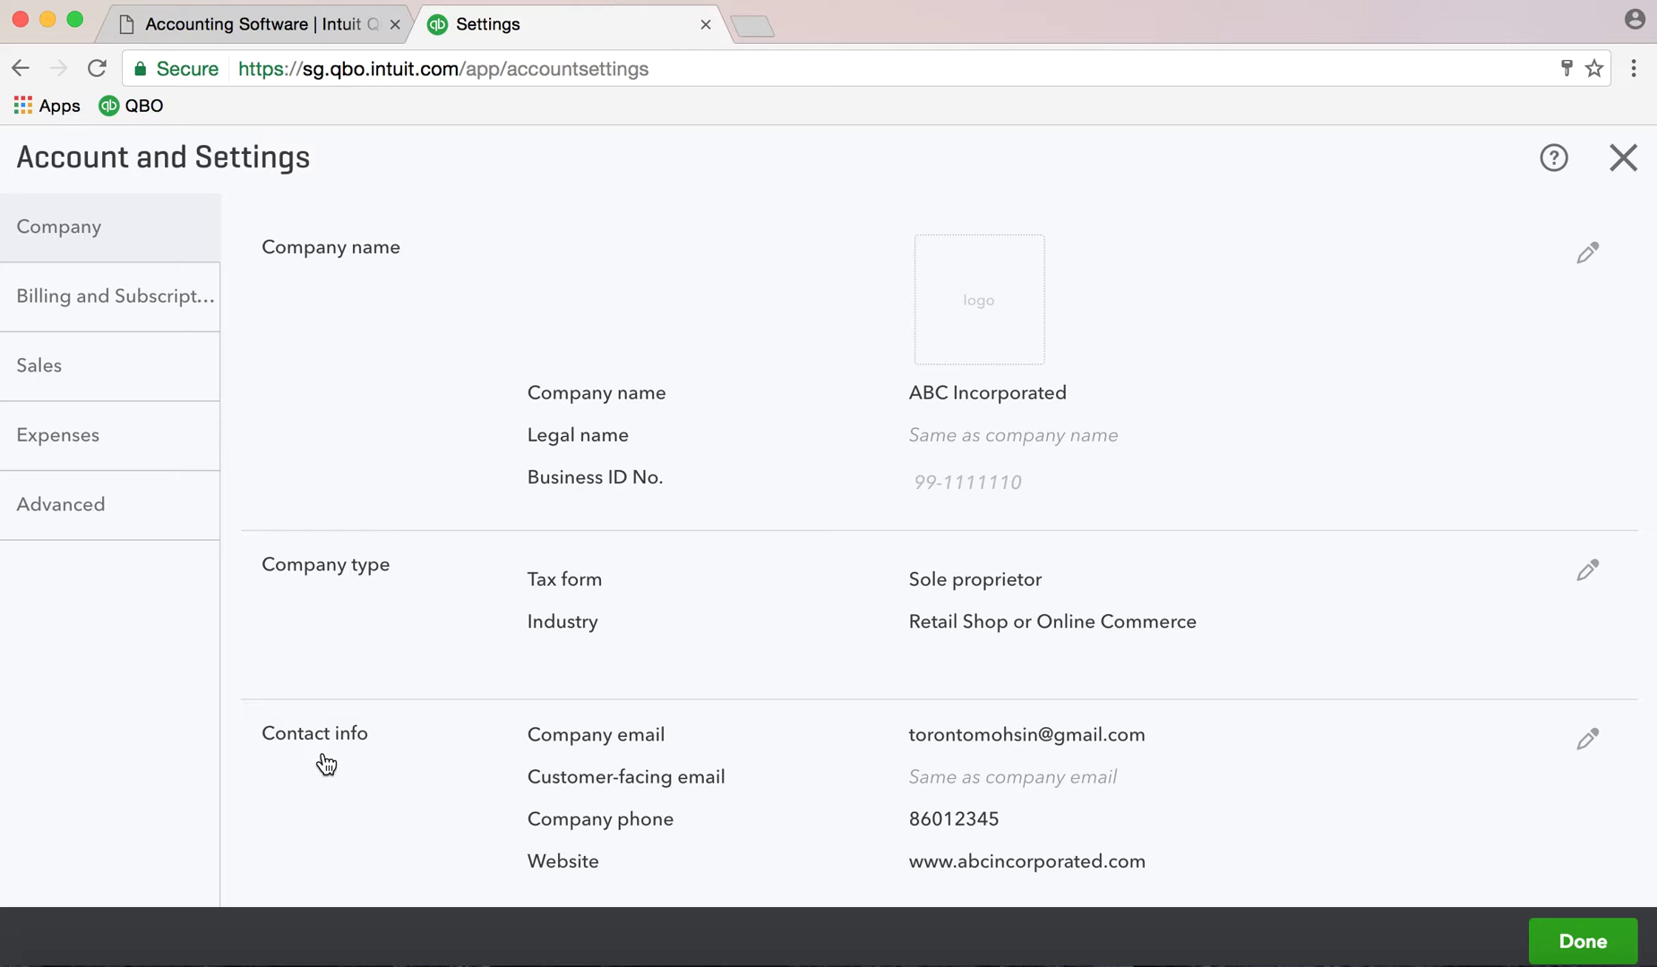
Change the company name to "ABC Bangladesh Ltd." in the company settings.
click(1582, 268)
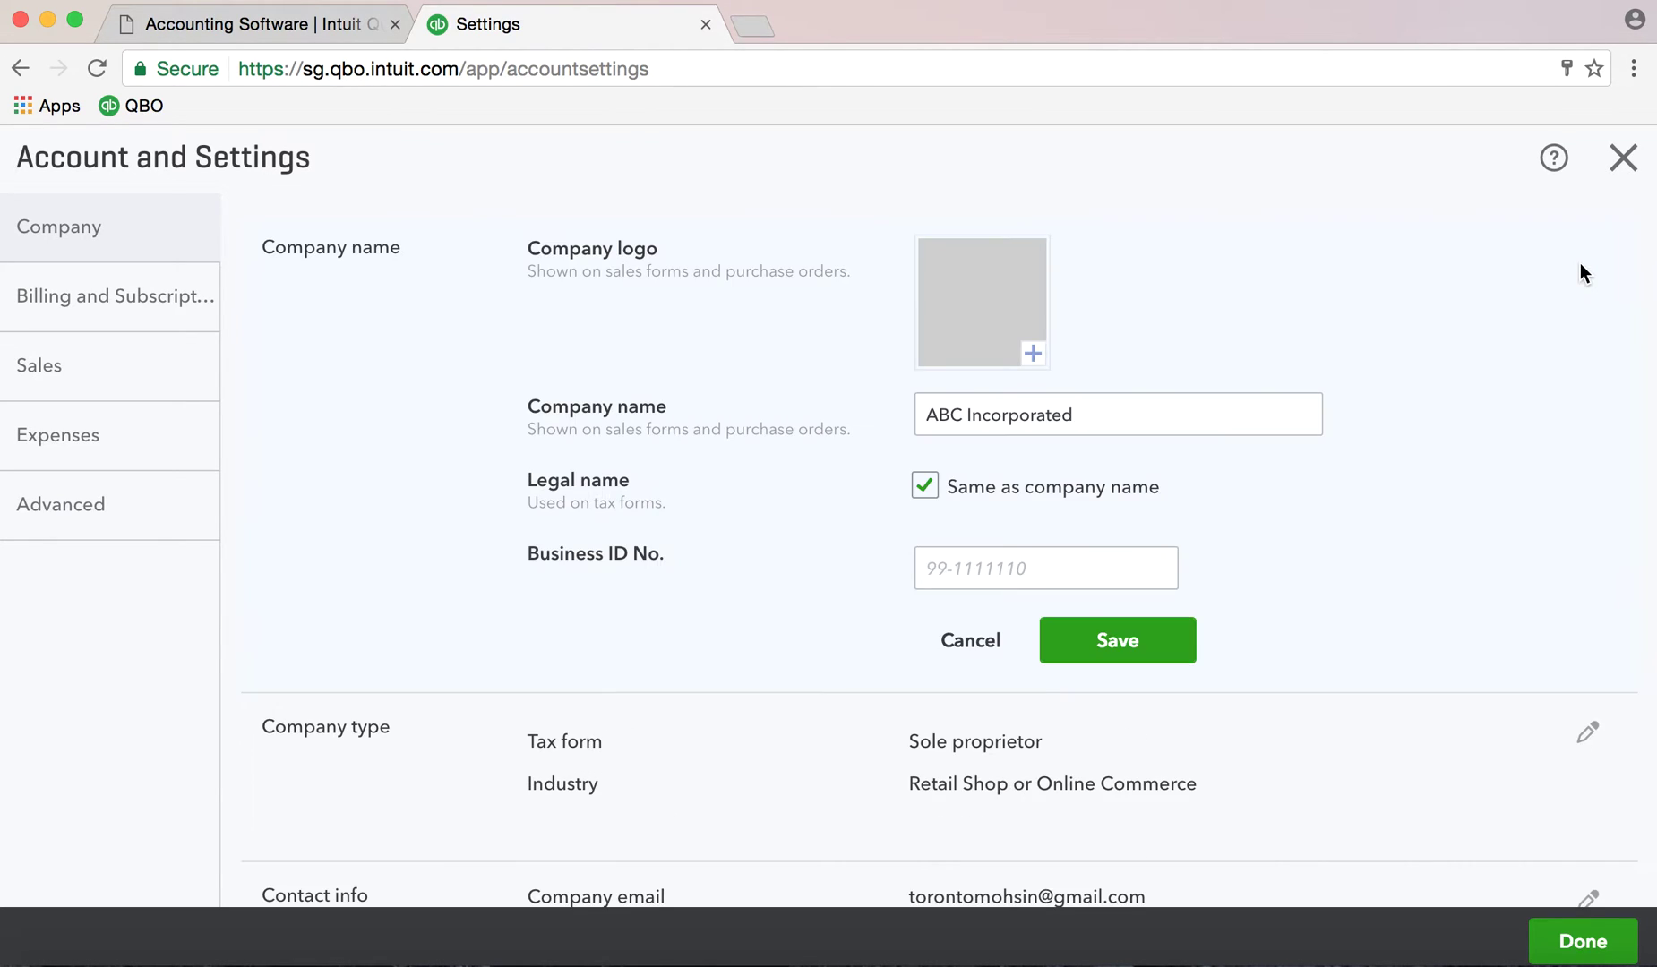
triple_click(1111, 418)
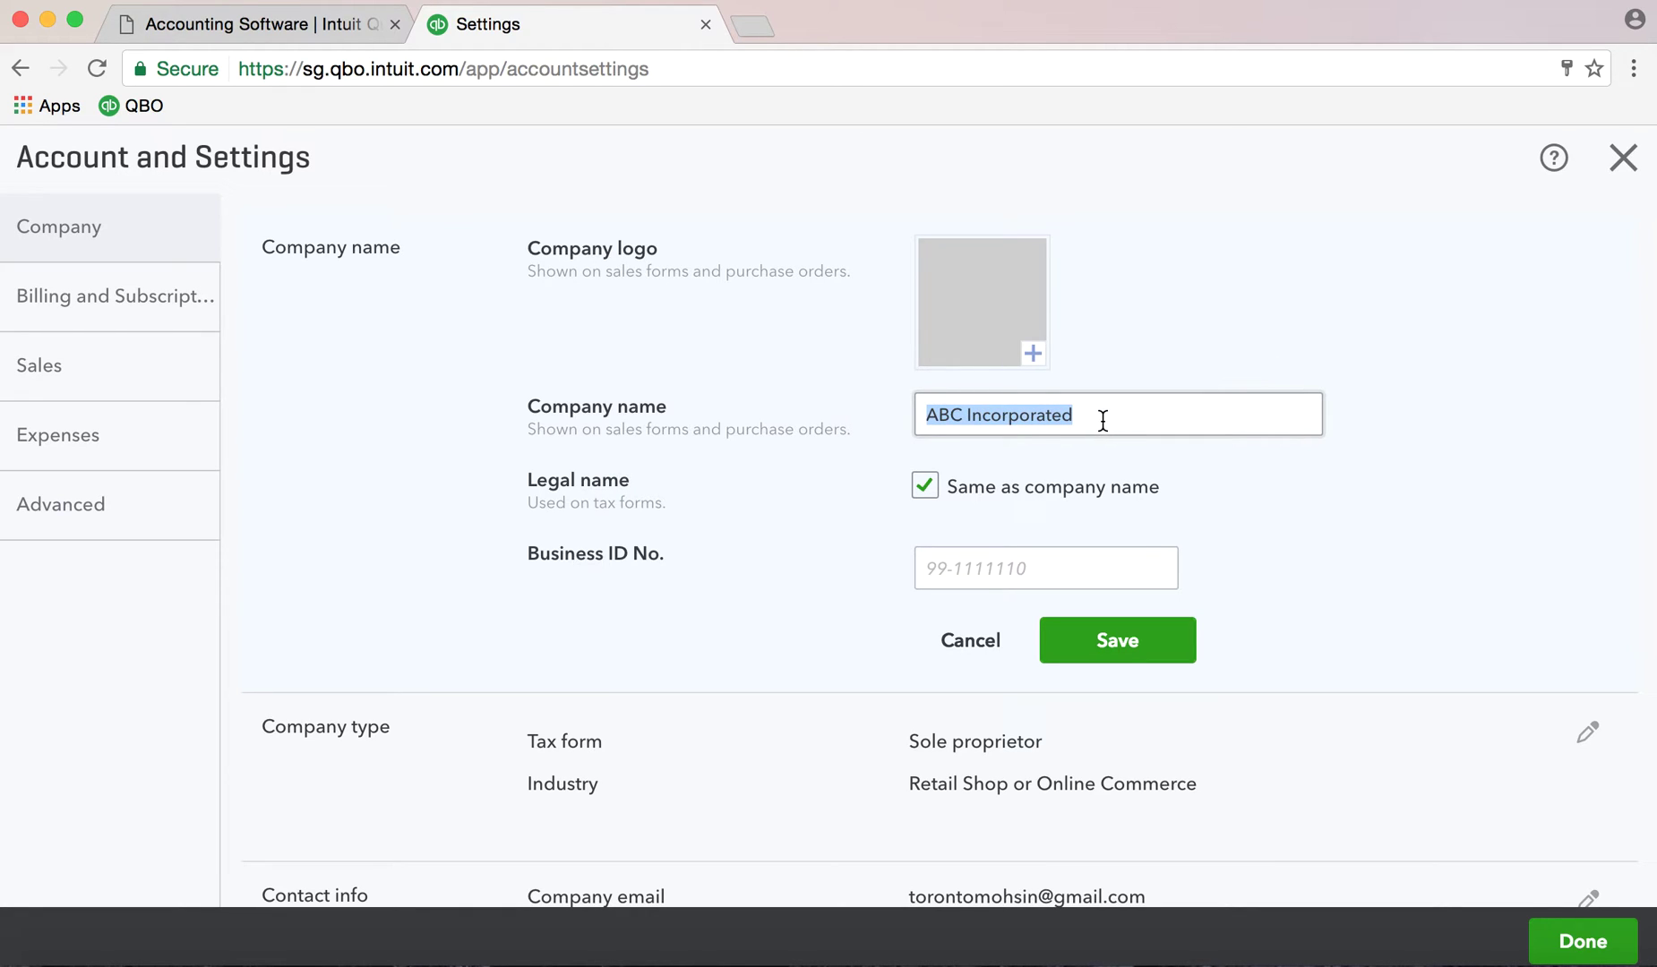
click(1103, 421)
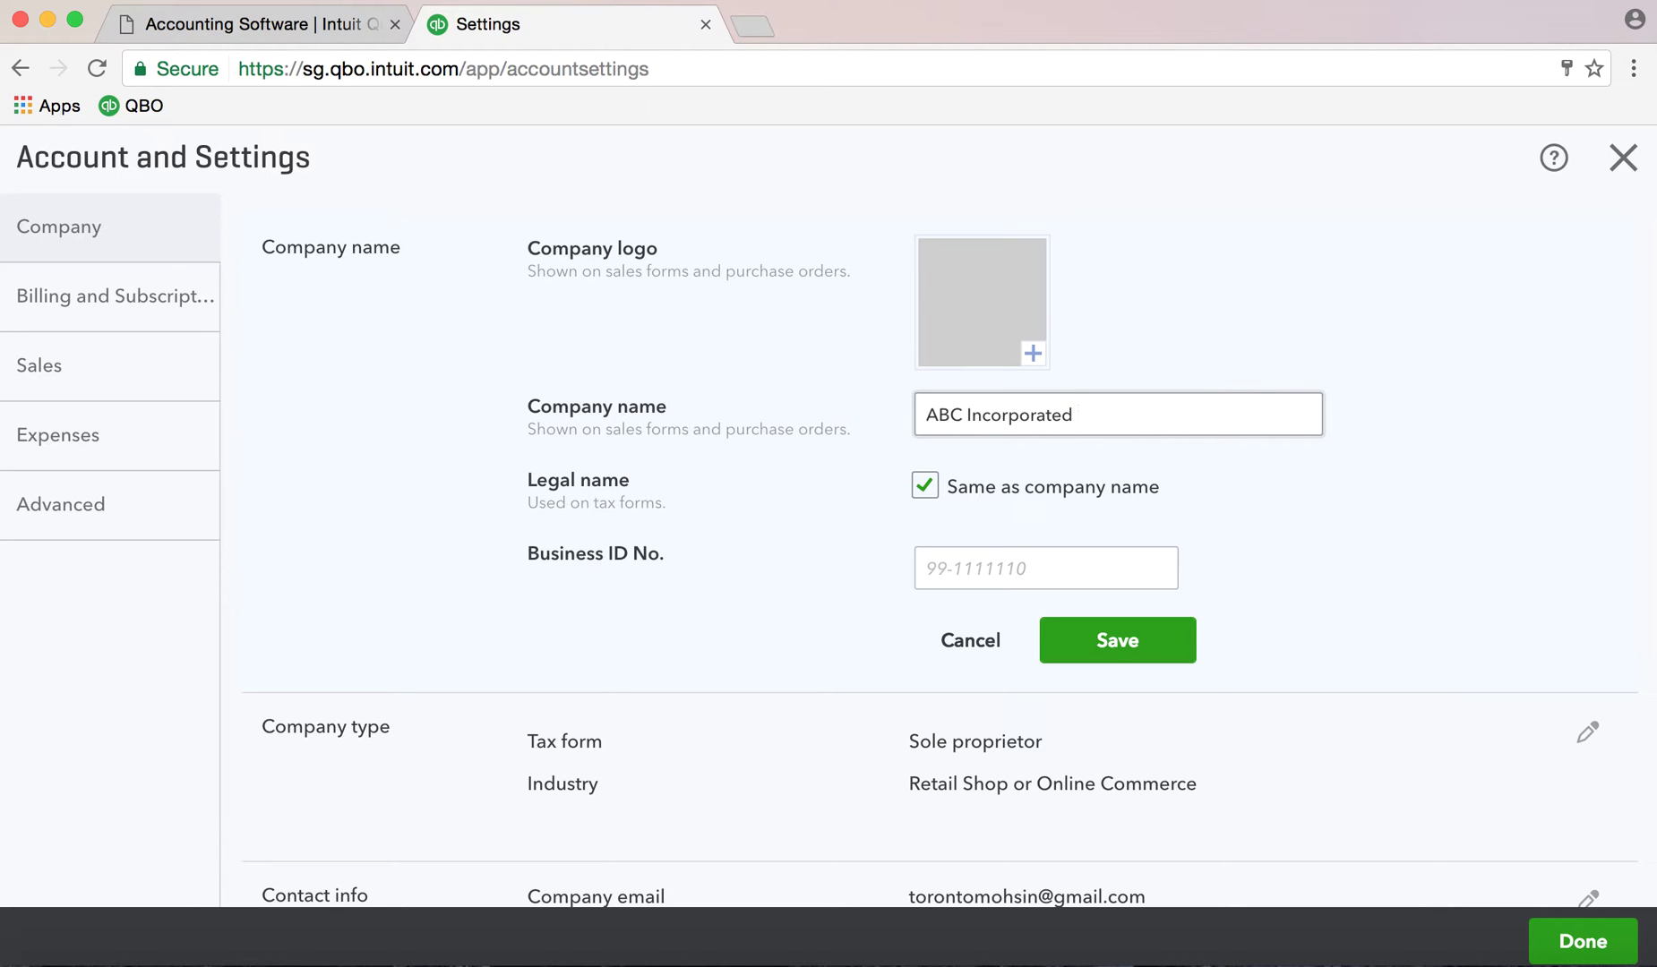
text(Bangladesh)
key(BackSpace)
key(BackSpace)
key(BackSpace)
key(BackSpace)
key(BackSpace)
key(BackSpace)
key(BackSpace)
key(BackSpace)
key(BackSpace)
key(BackSpace)
key(BackSpace)
key(BackSpace)
key(BackSpace)
key(BackSpace)
key(BackSpace)
key(BackSpace)
key(BackSpace)
key(BackSpace)
key(BackSpace)
key(BackSpace)
key(BackSpace)
key(BackSpace)
key(BackSpace)
text(Bangla)
key(BackSpace)
key(BackSpace)
key(BackSpace)
text(gladesh Ltd.)
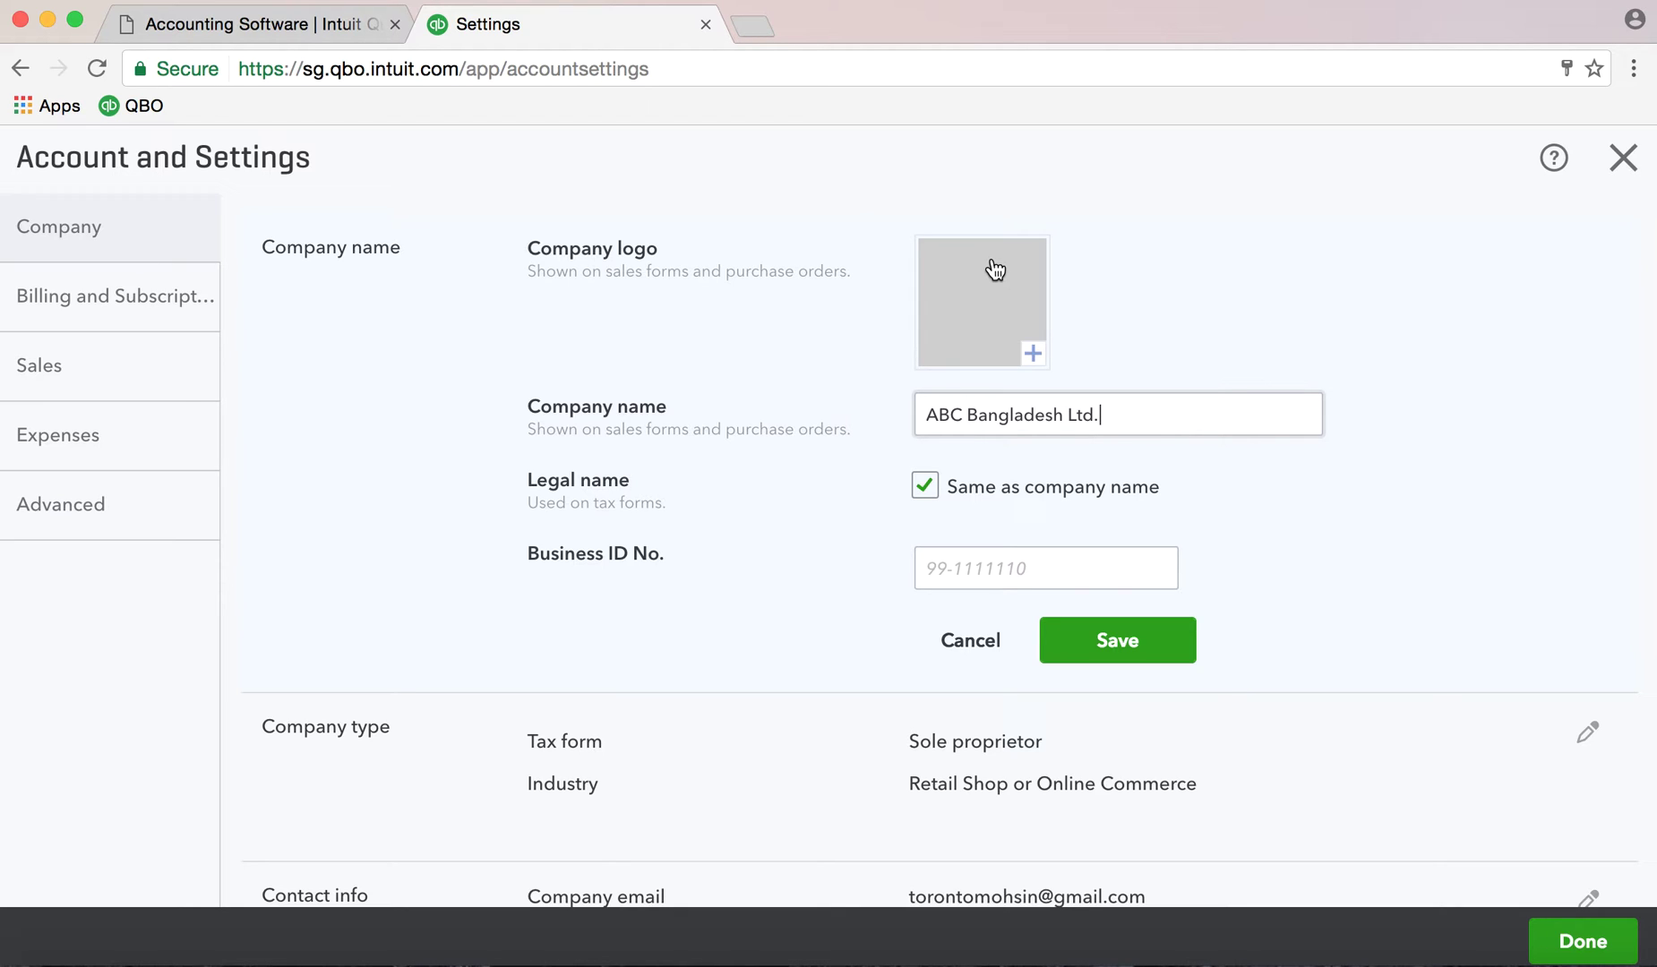
Open the company logo's file picker, dismiss it without choosing an image, and save the company name section.
click(1000, 291)
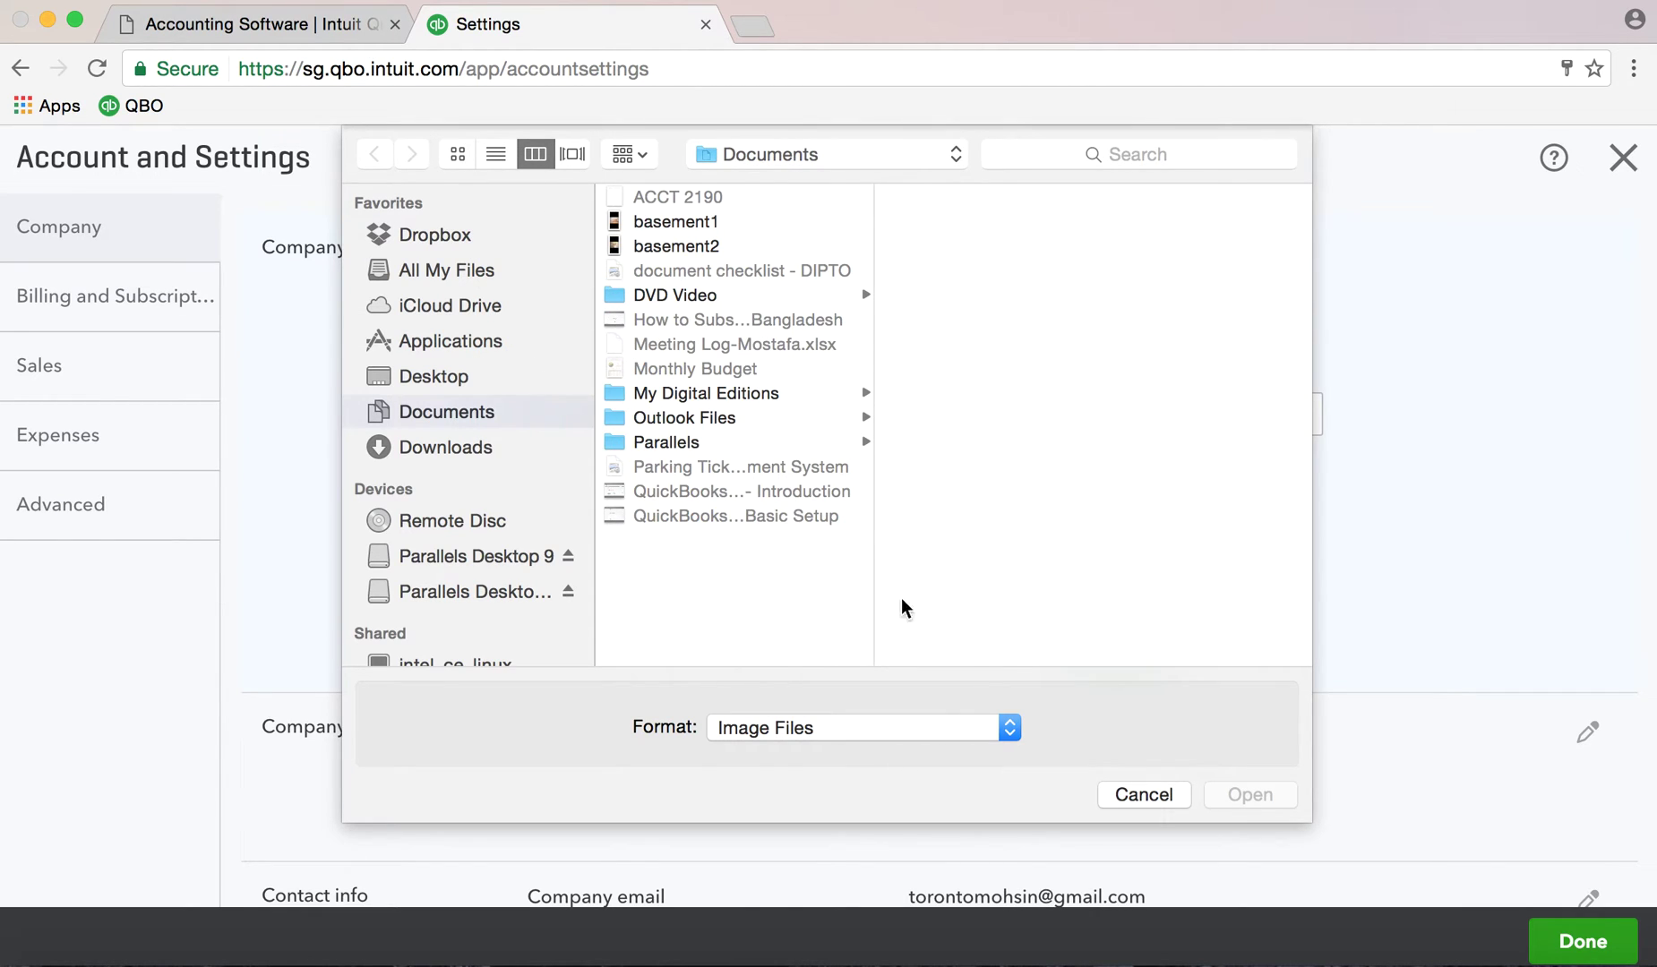
click(1164, 792)
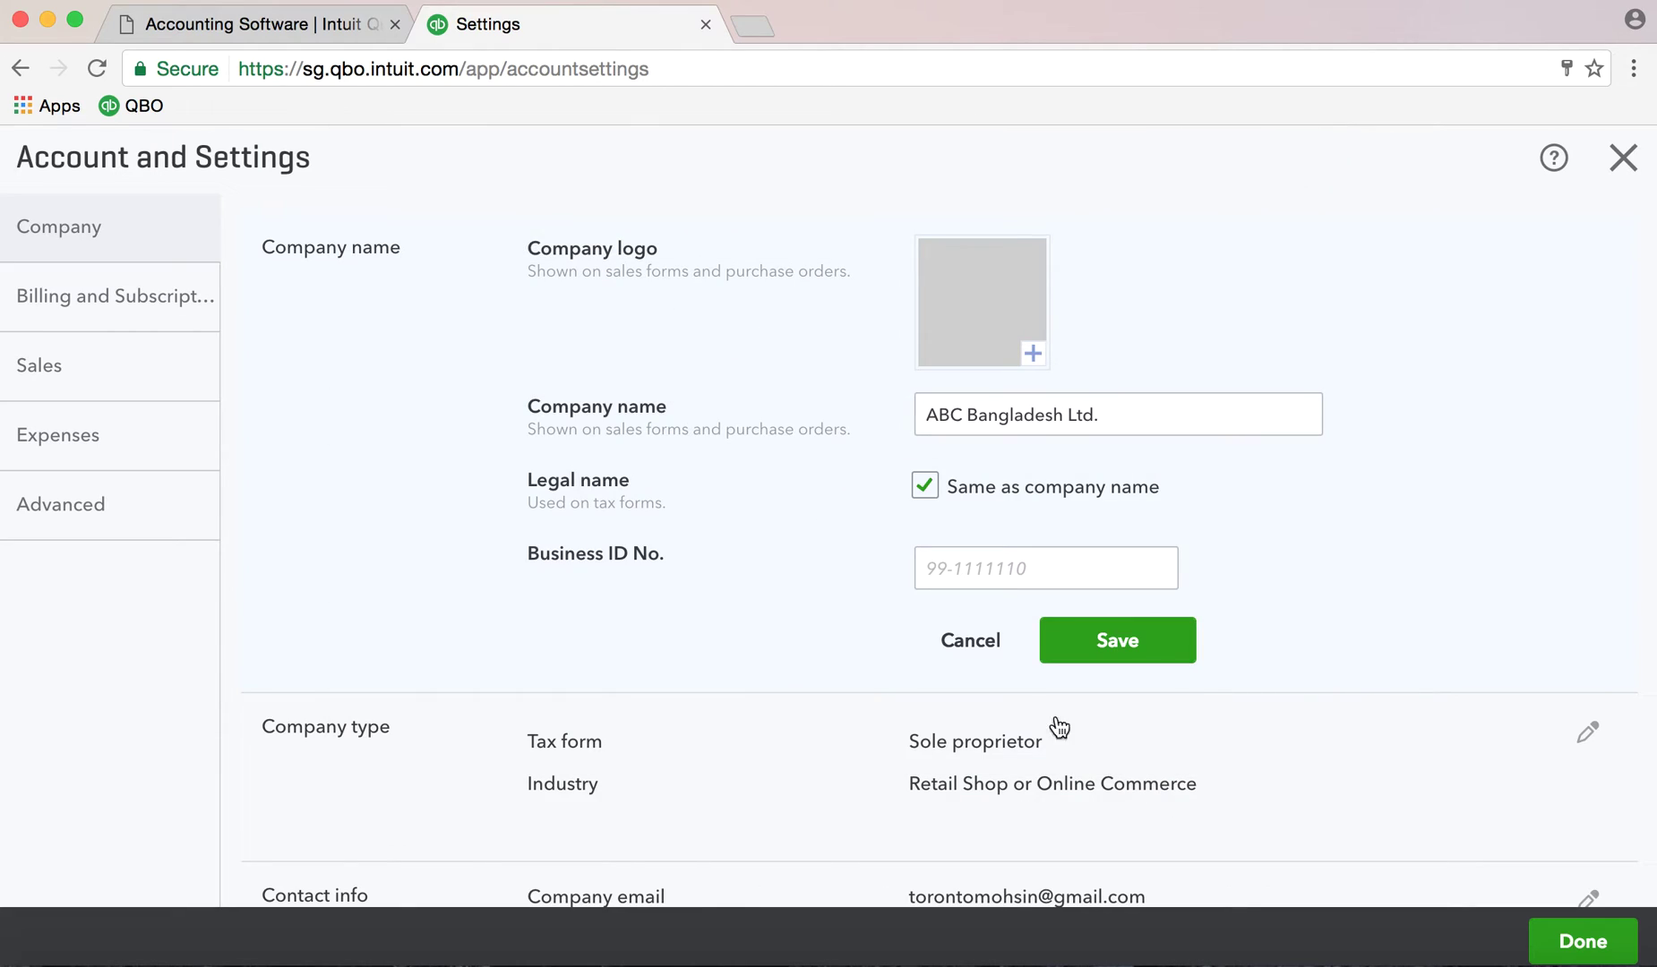
click(1130, 657)
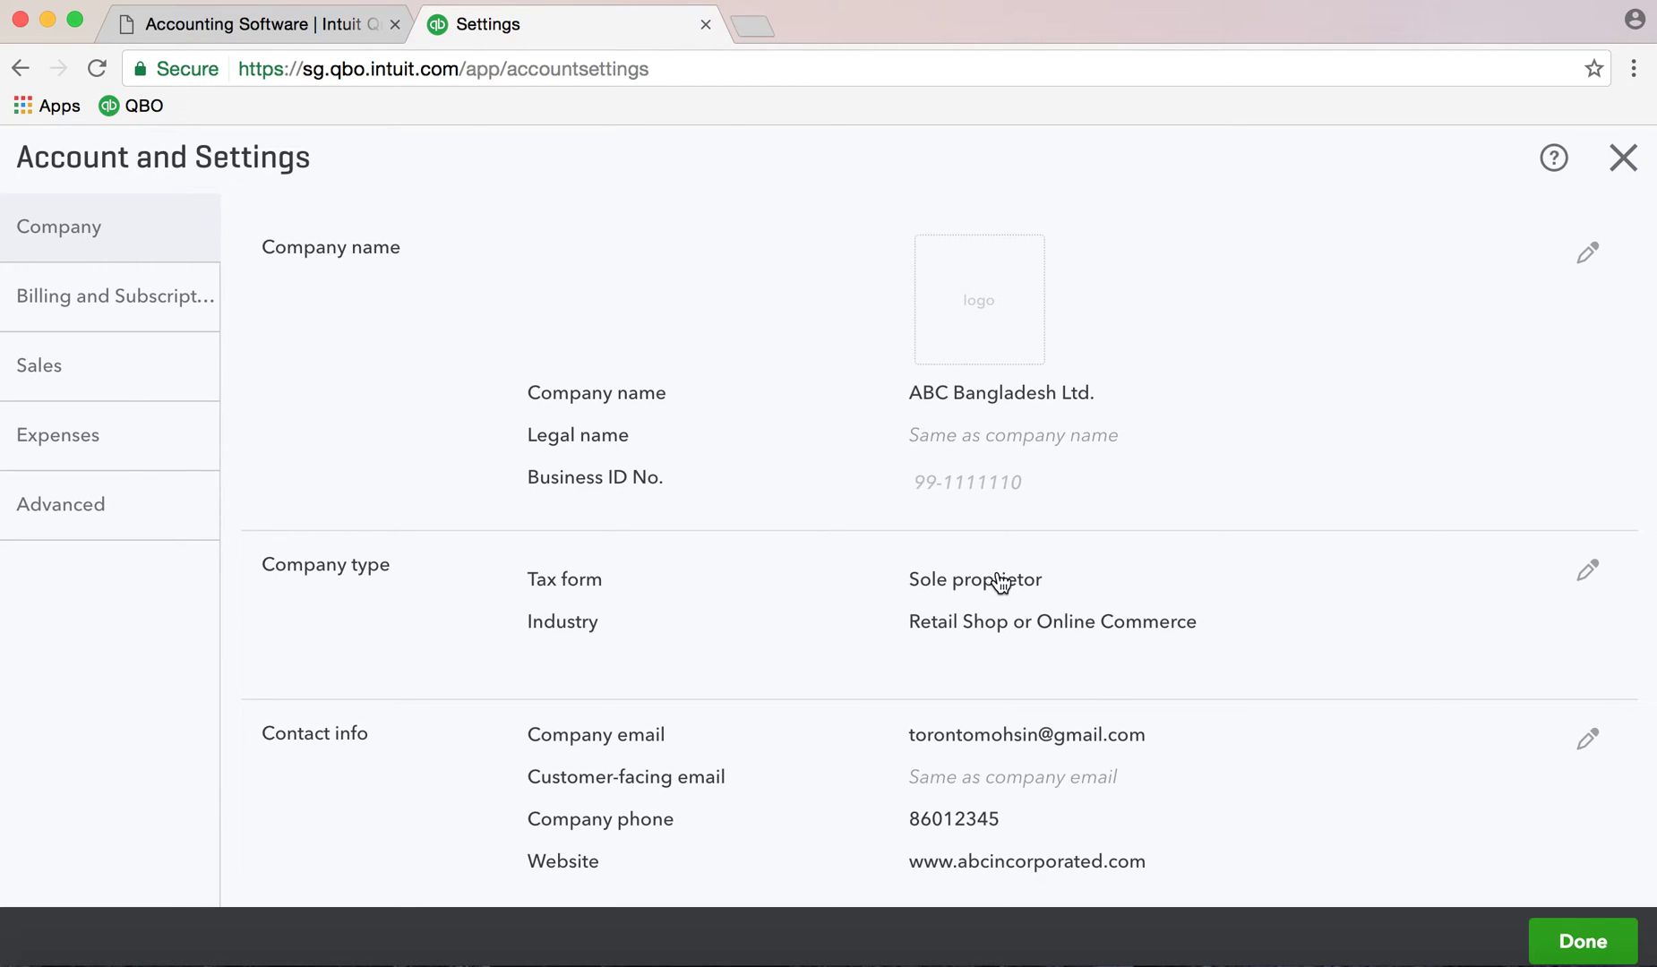
Set the company type's tax form to "Corporation, one or more shareholders" and save the section.
click(1588, 570)
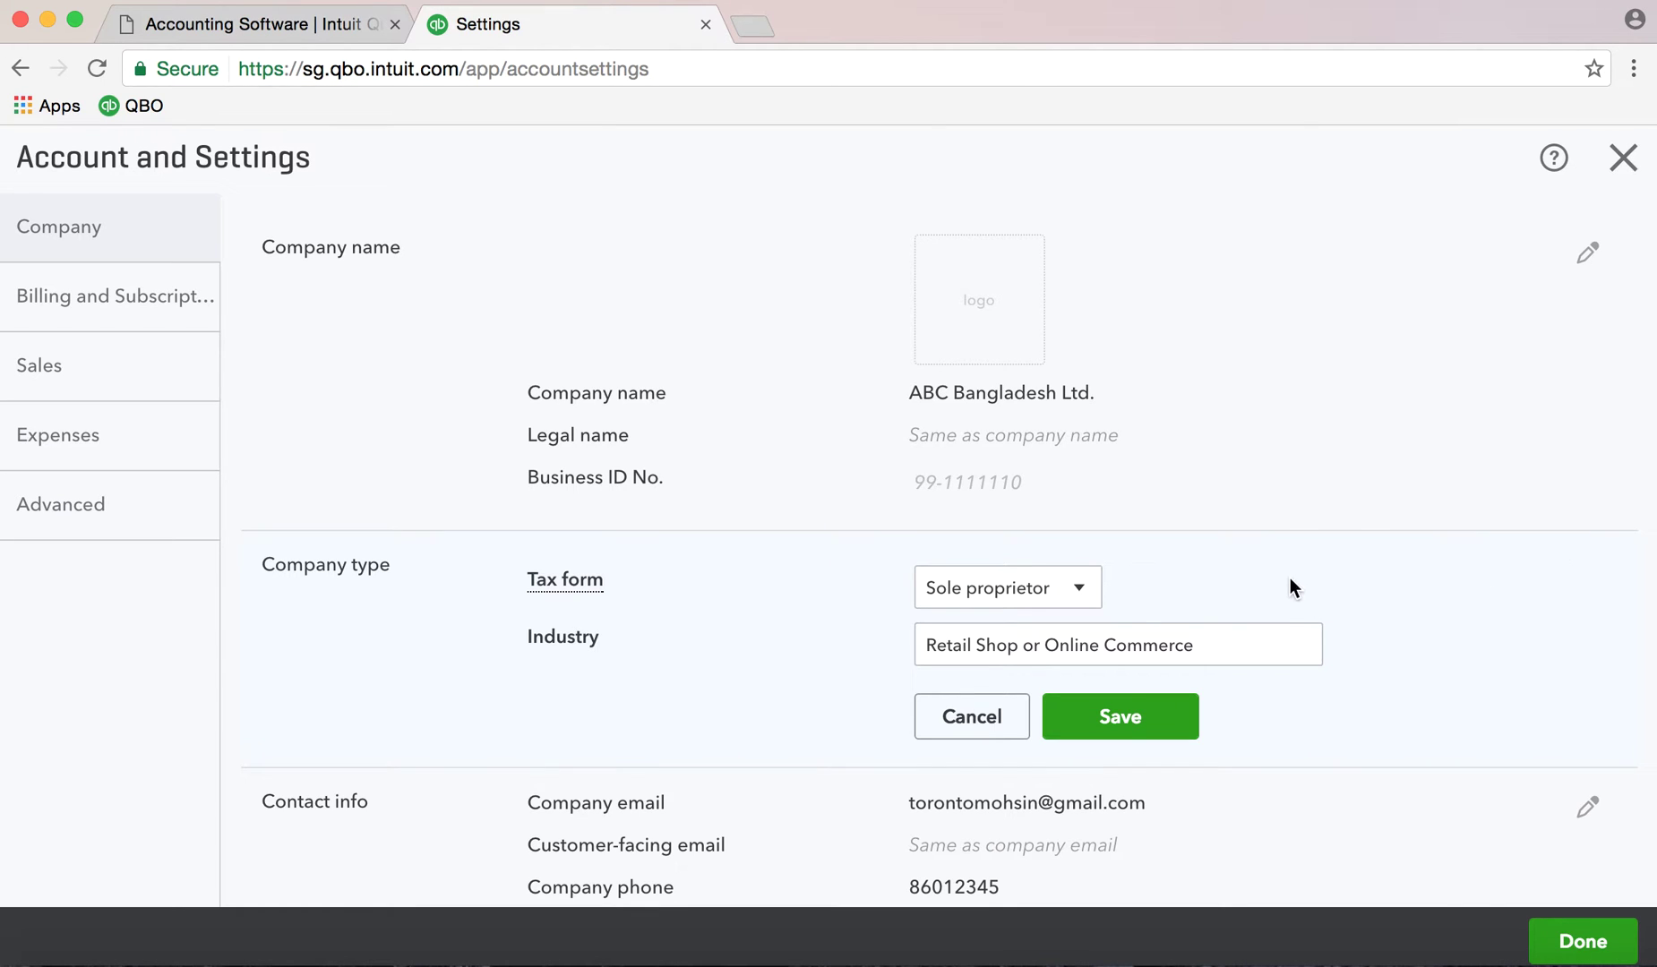
click(1076, 591)
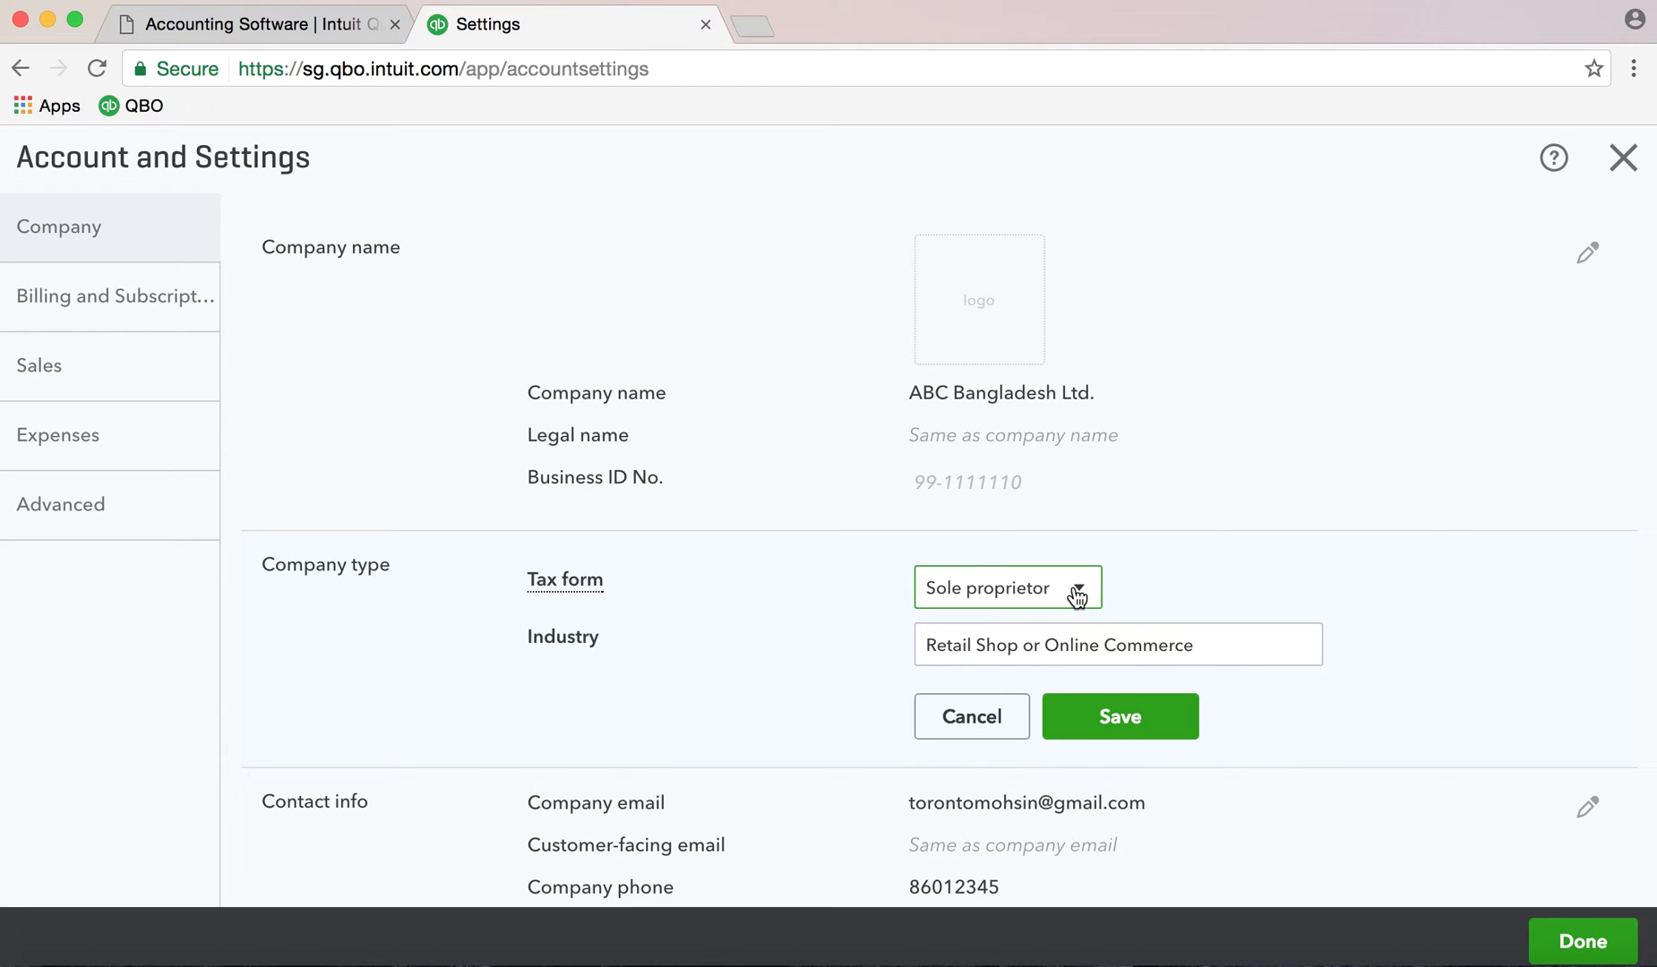
click(1076, 591)
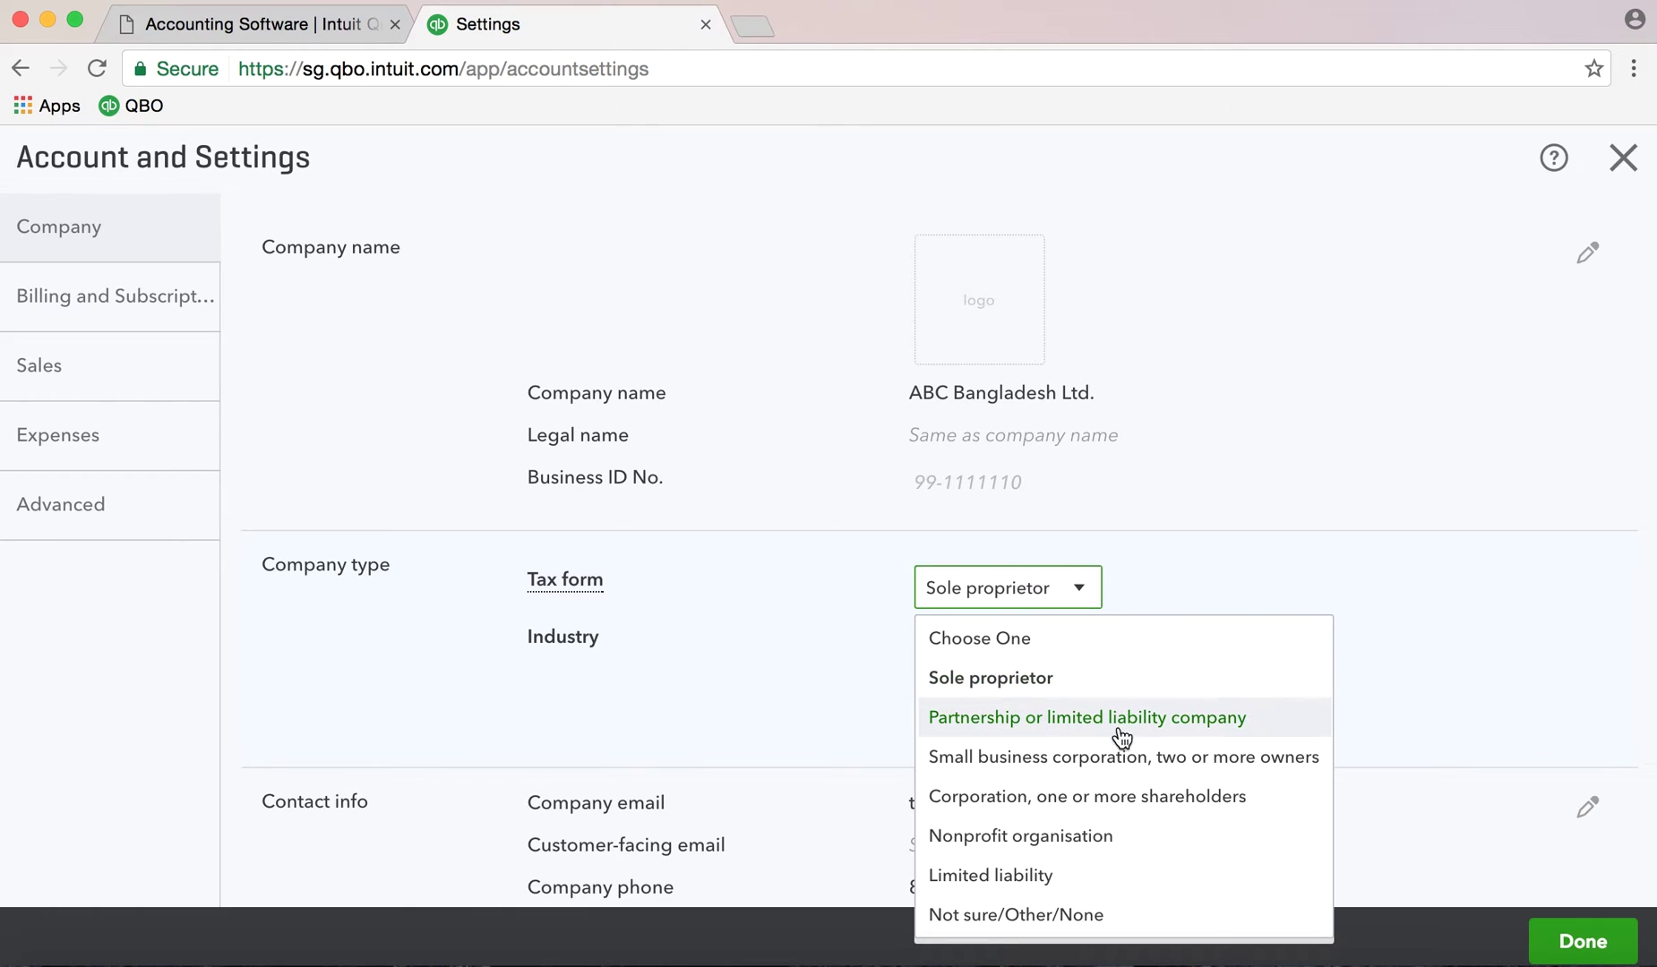
click(1094, 806)
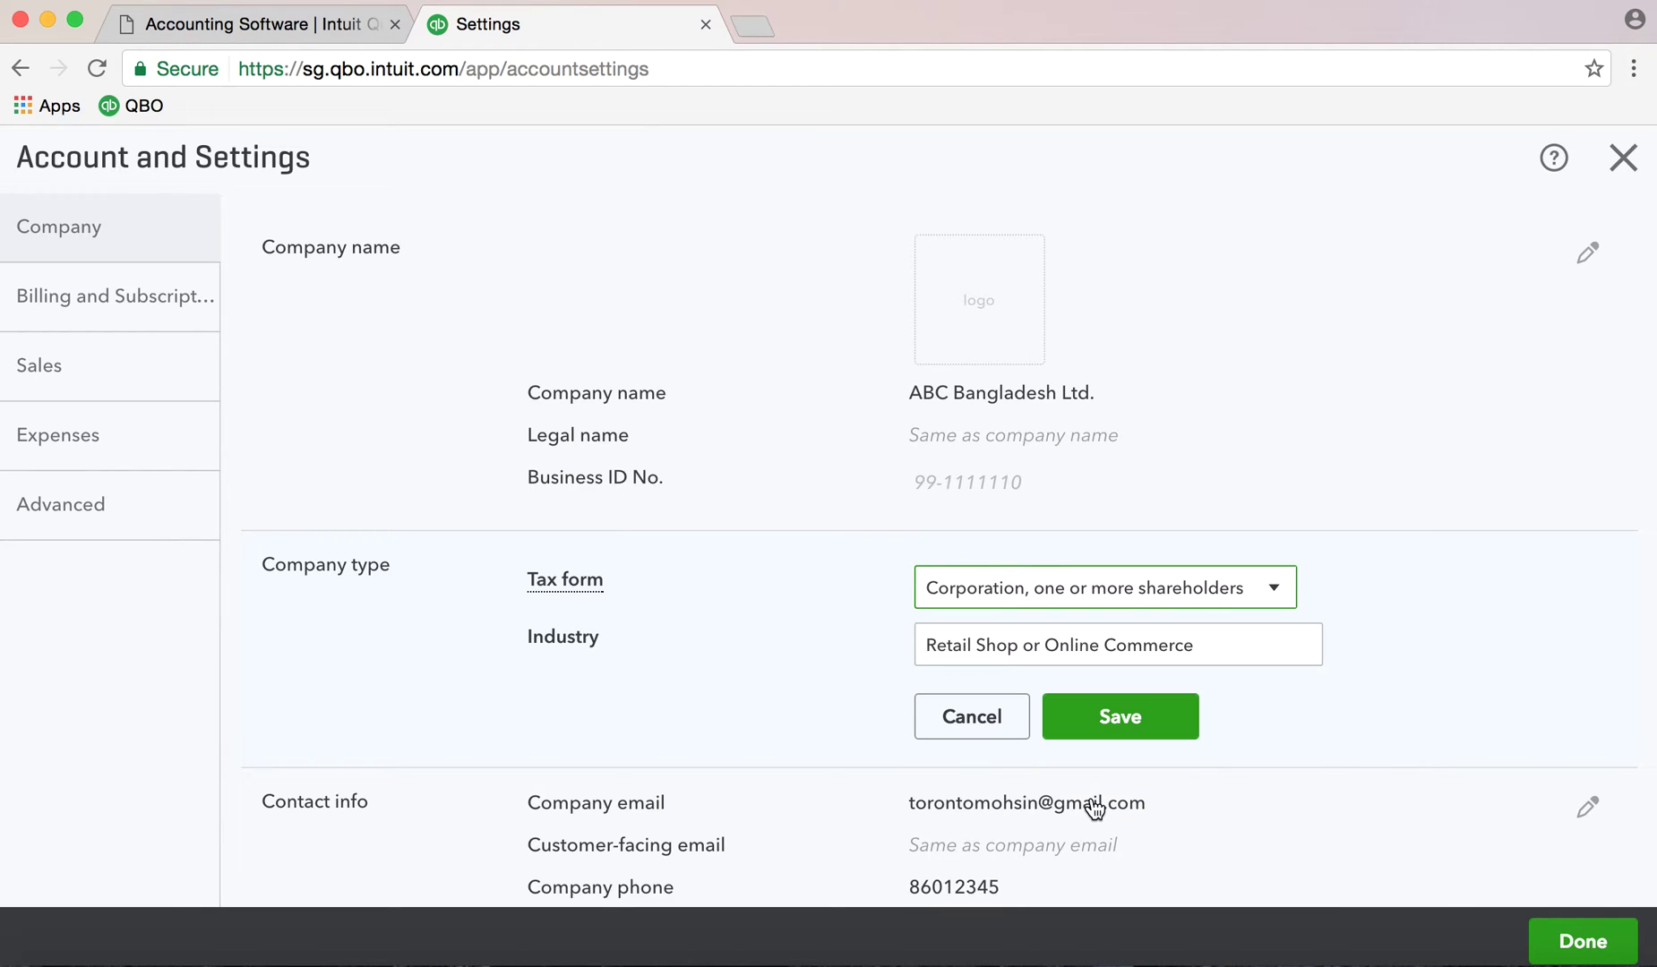
click(1131, 718)
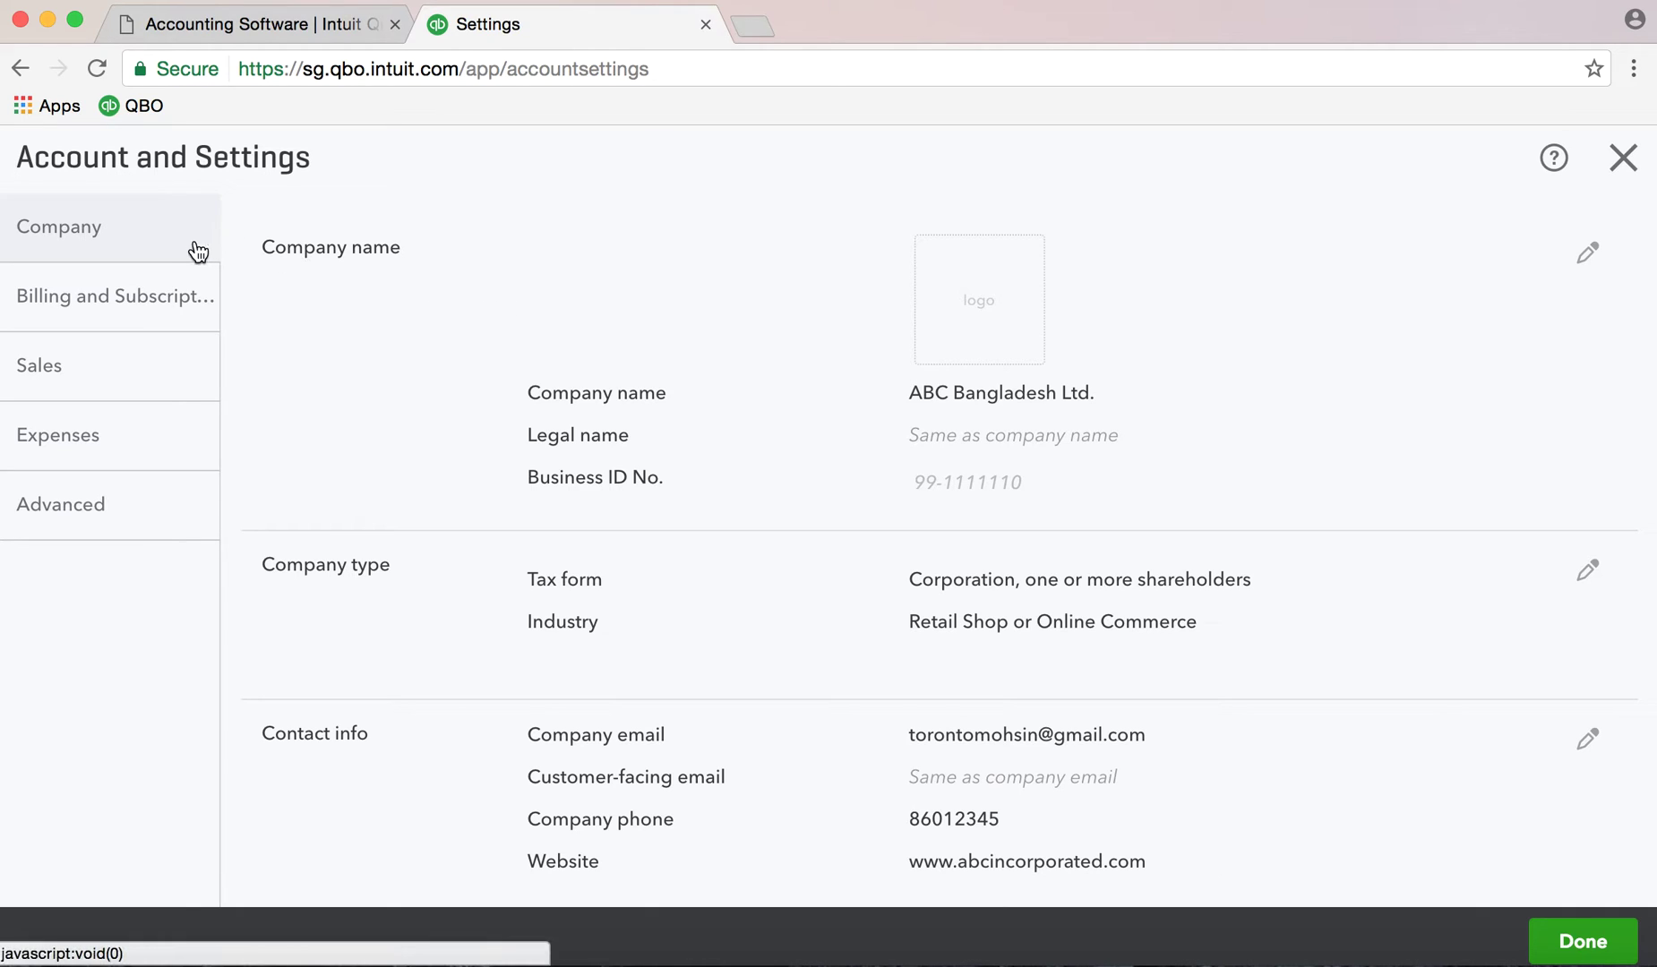
View the company's billing and subscription details.
click(136, 309)
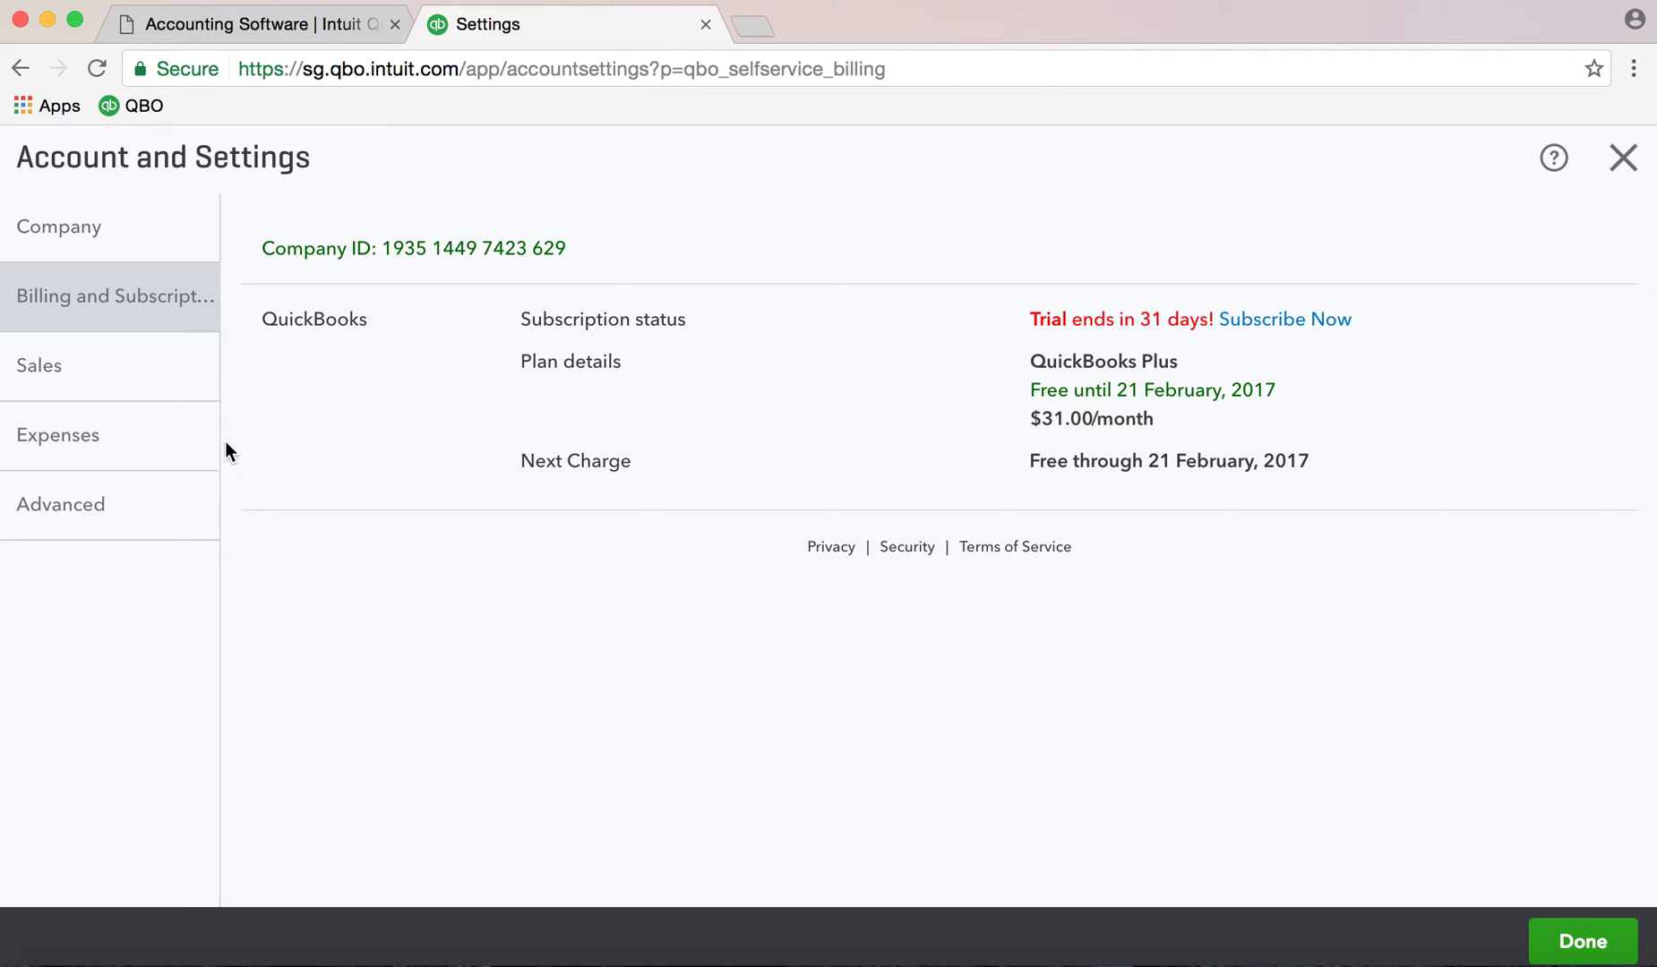
In the sales form content settings, create the preferred invoice term "Net 45 Days", due in a fixed 45 days.
click(50, 374)
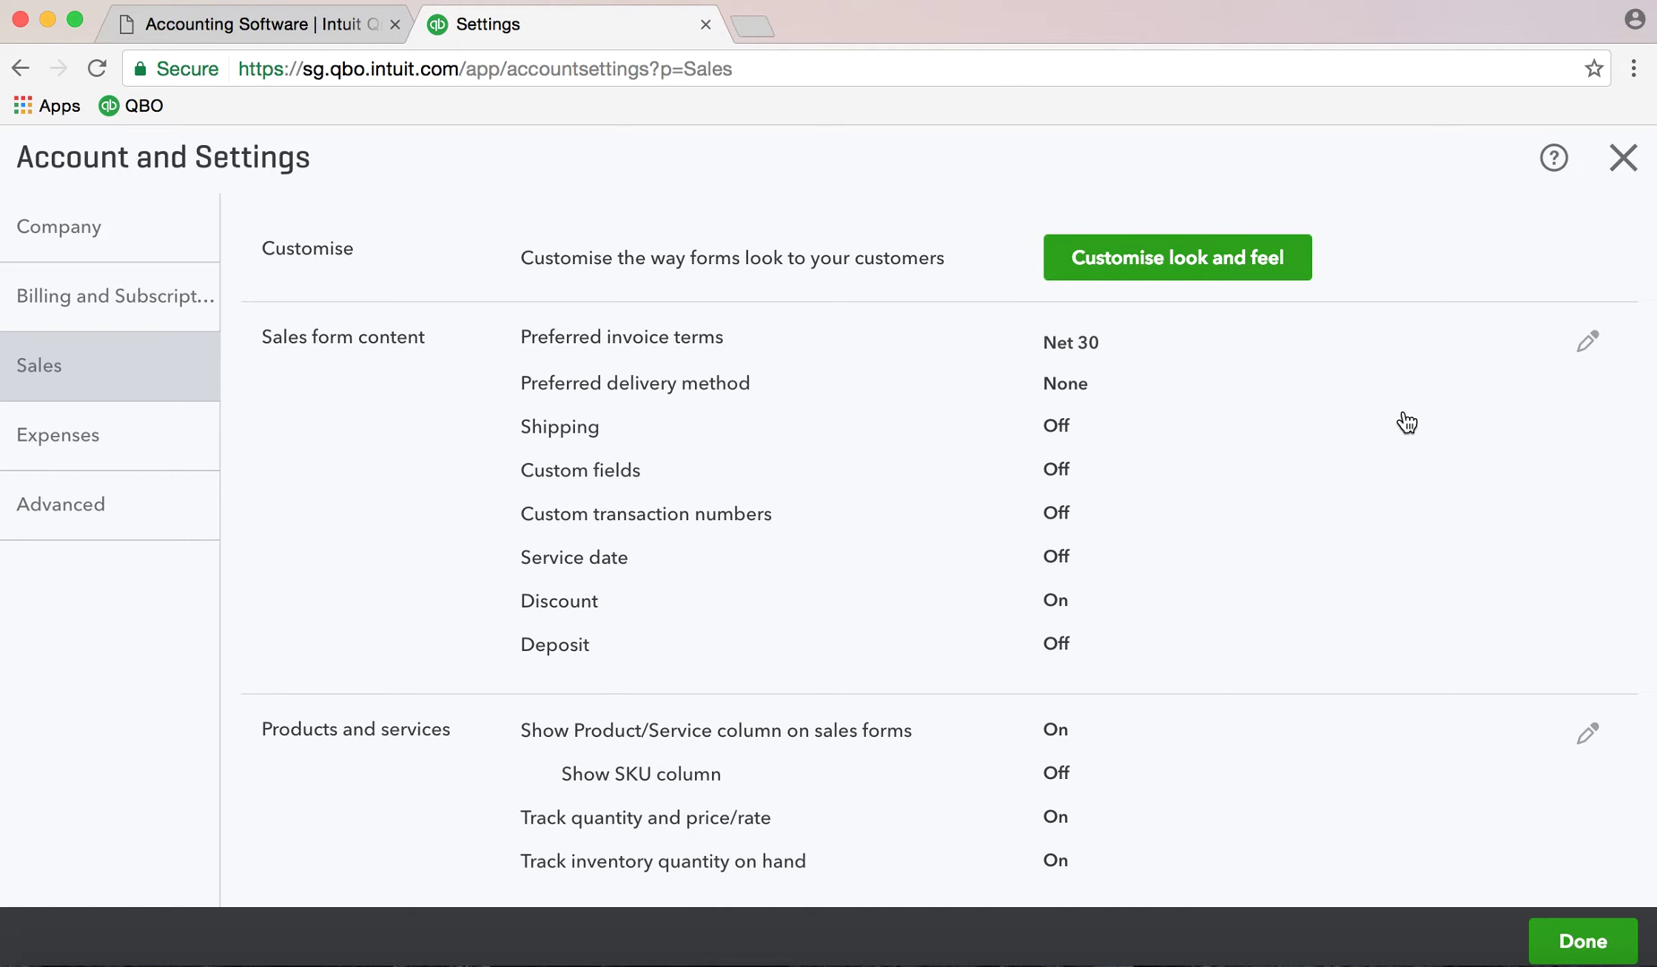
click(1588, 347)
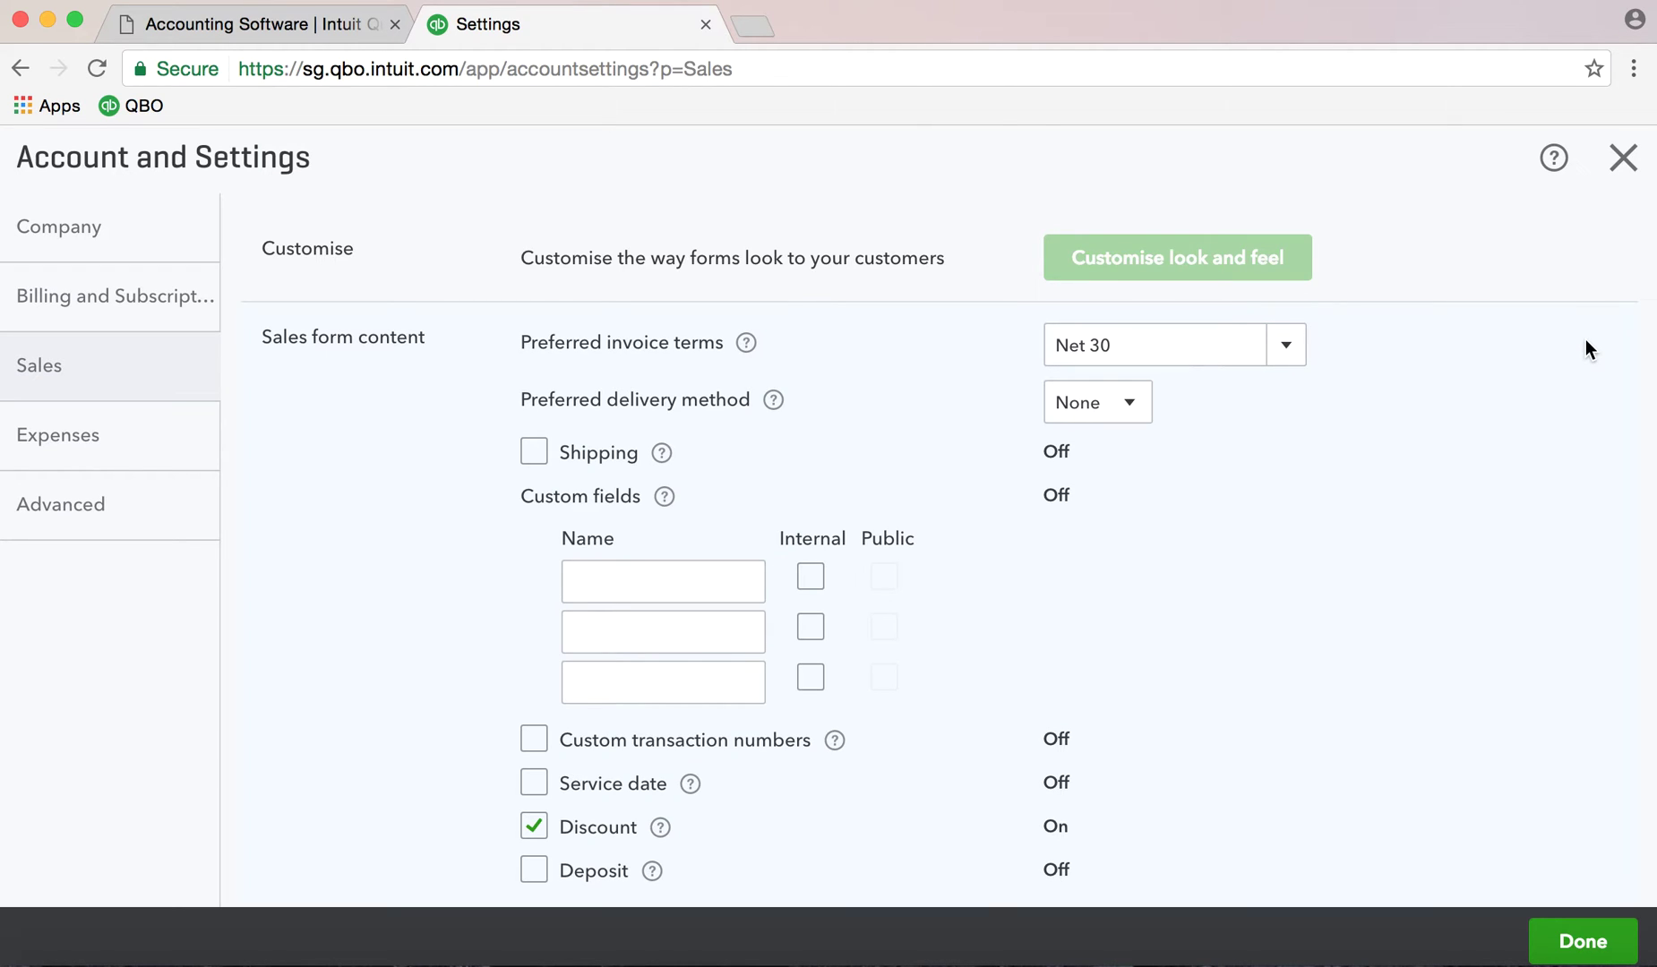
click(1288, 346)
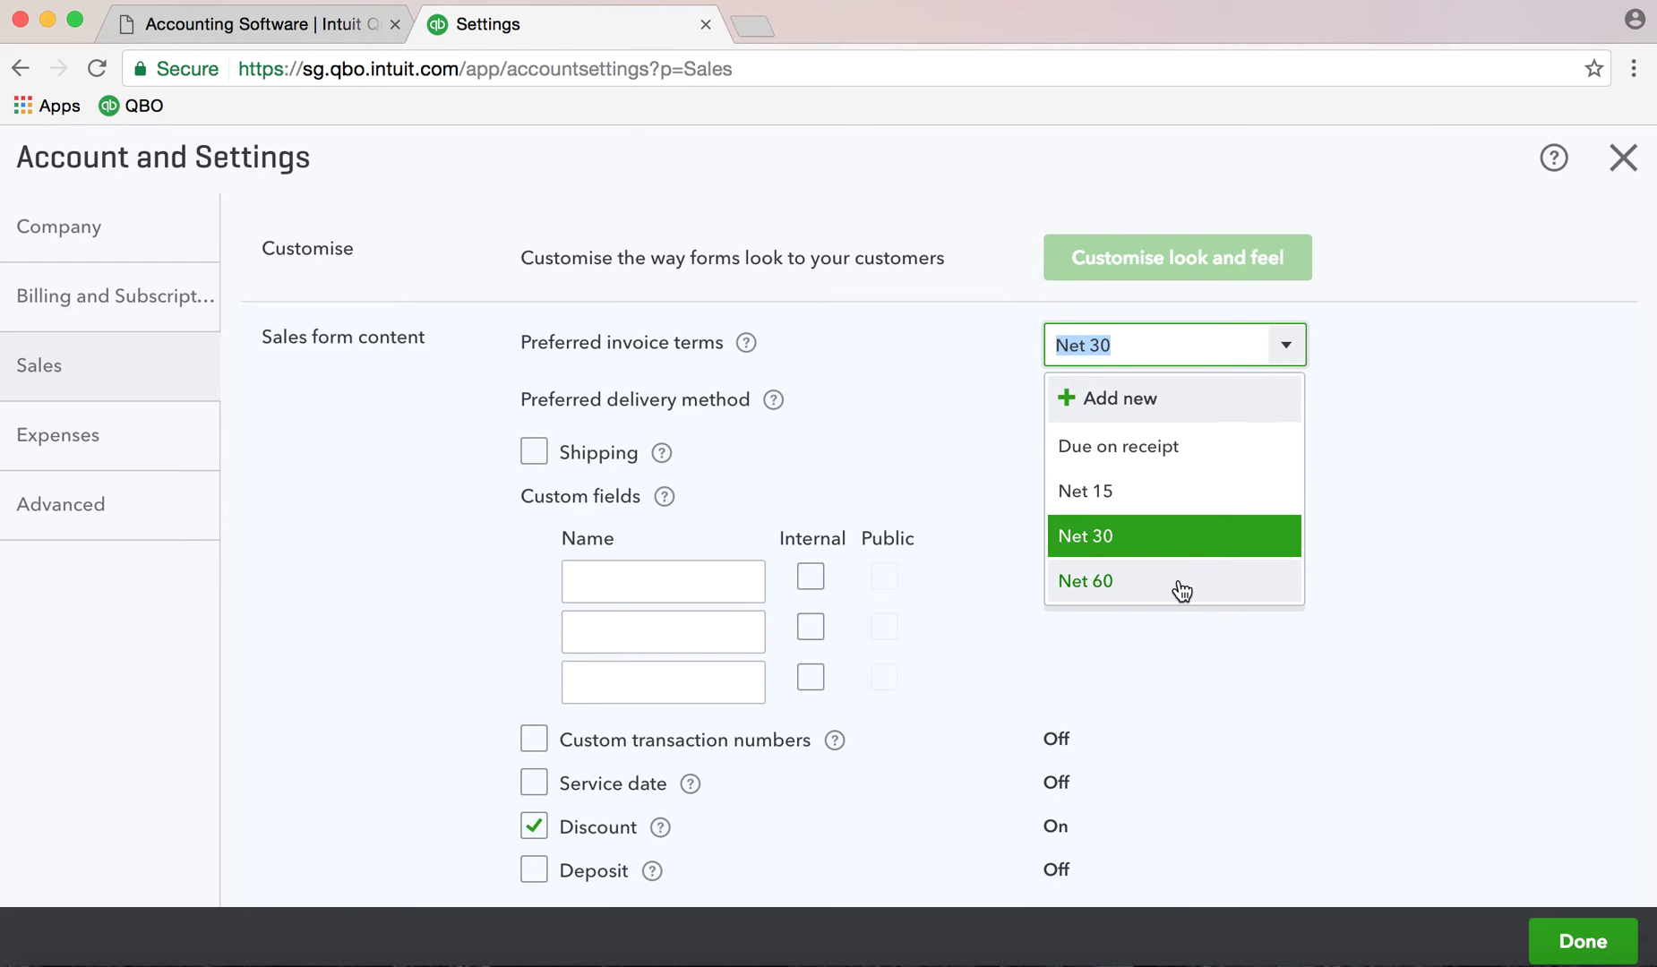
click(1106, 408)
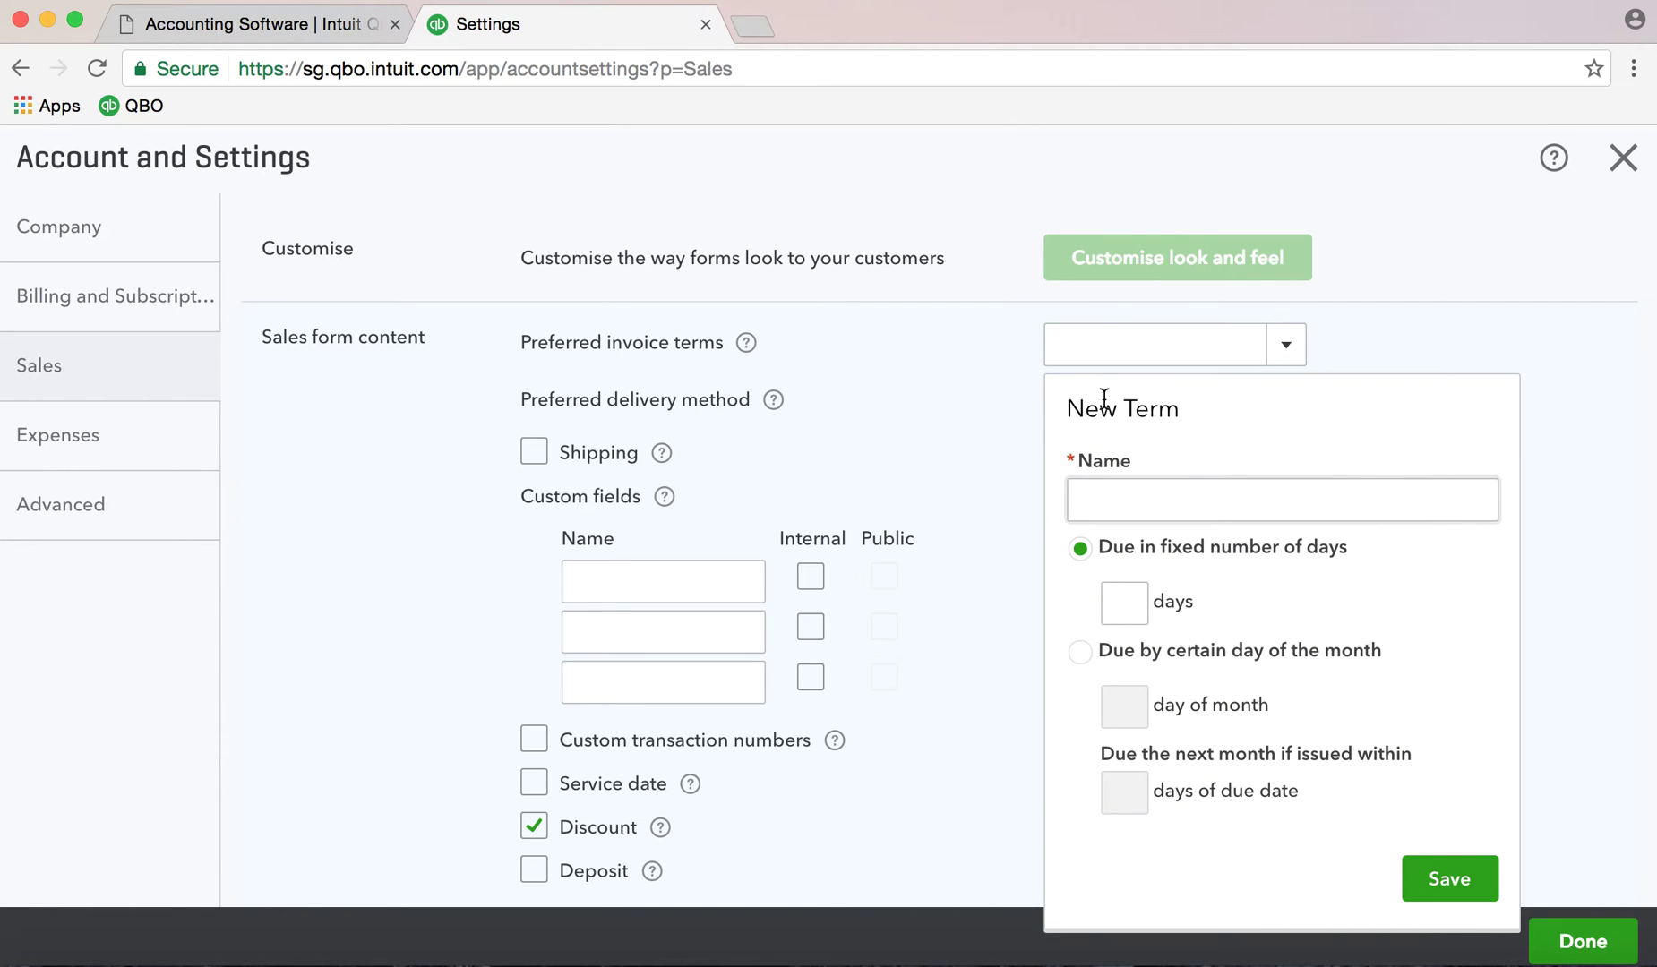
text(Net 45 Days)
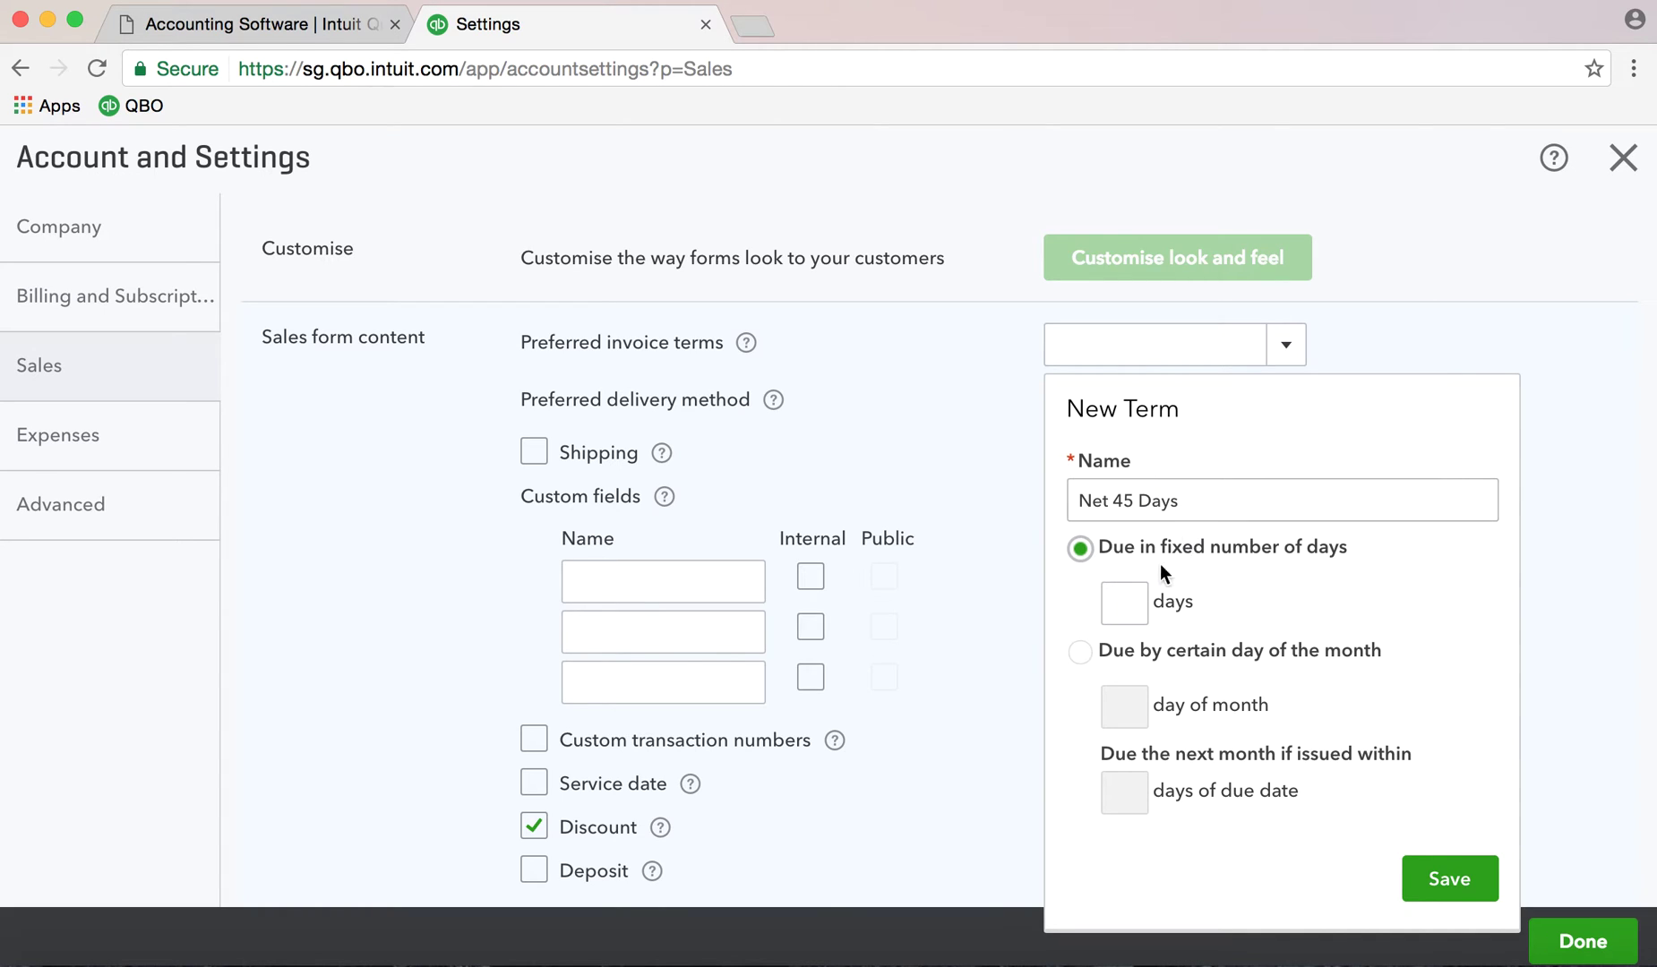
click(1126, 609)
text(45)
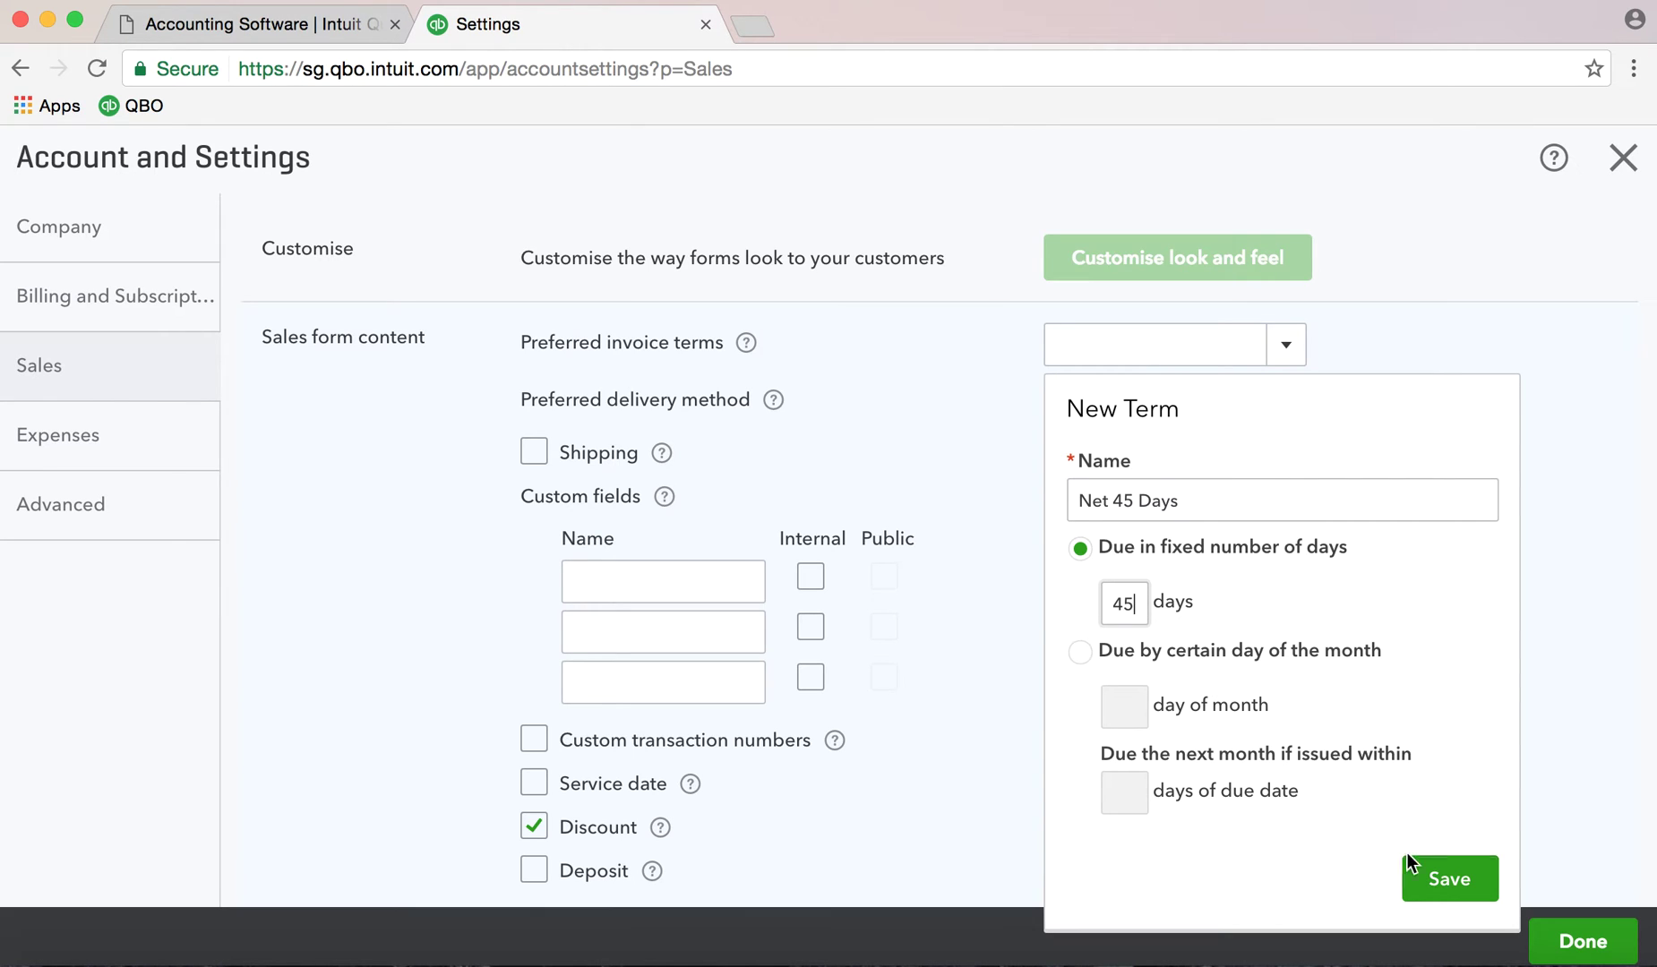
click(1454, 877)
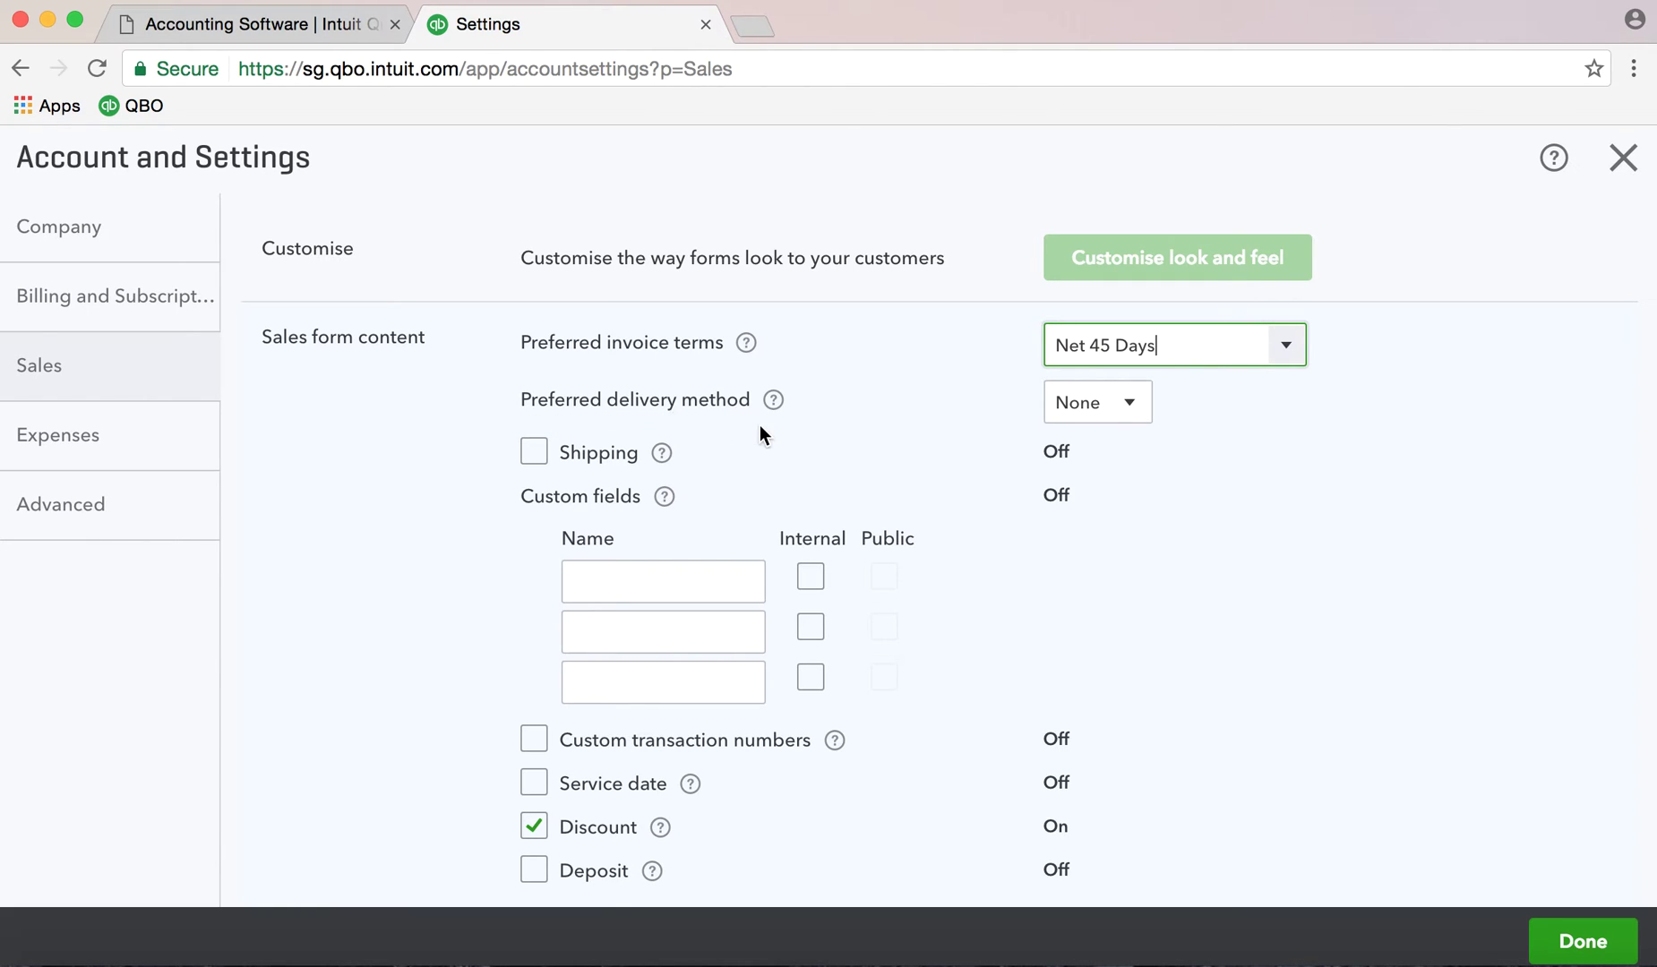
Set the preferred delivery method to "Send later" and enable Shipping for sales forms.
click(1131, 408)
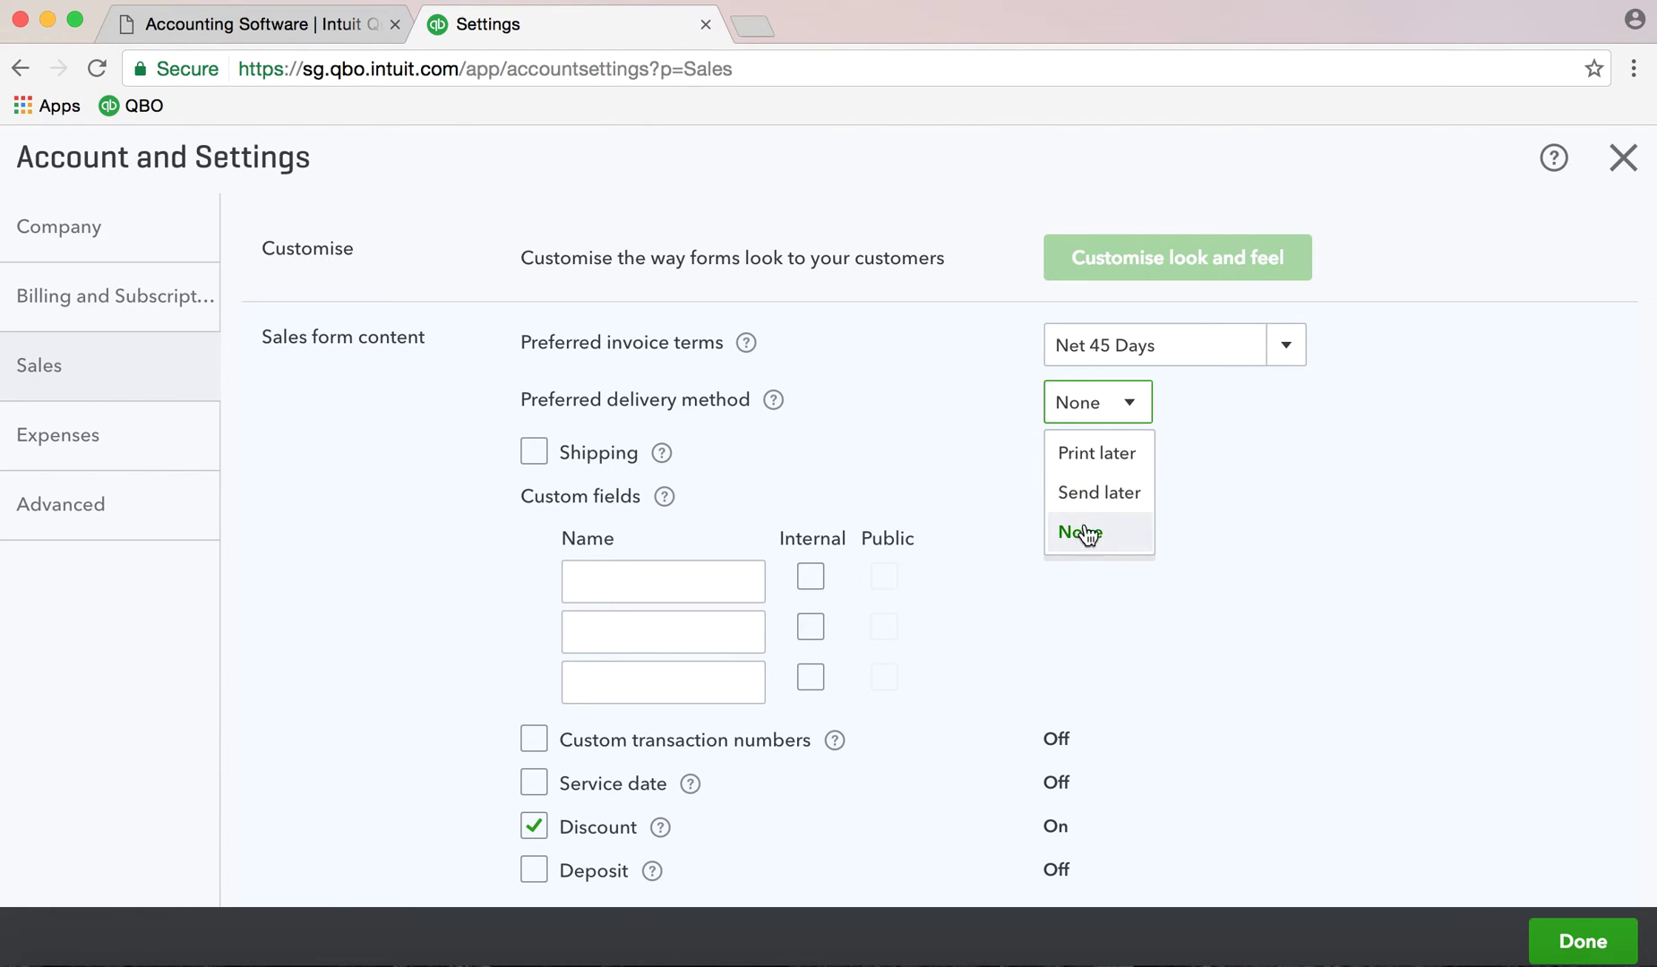
click(1096, 494)
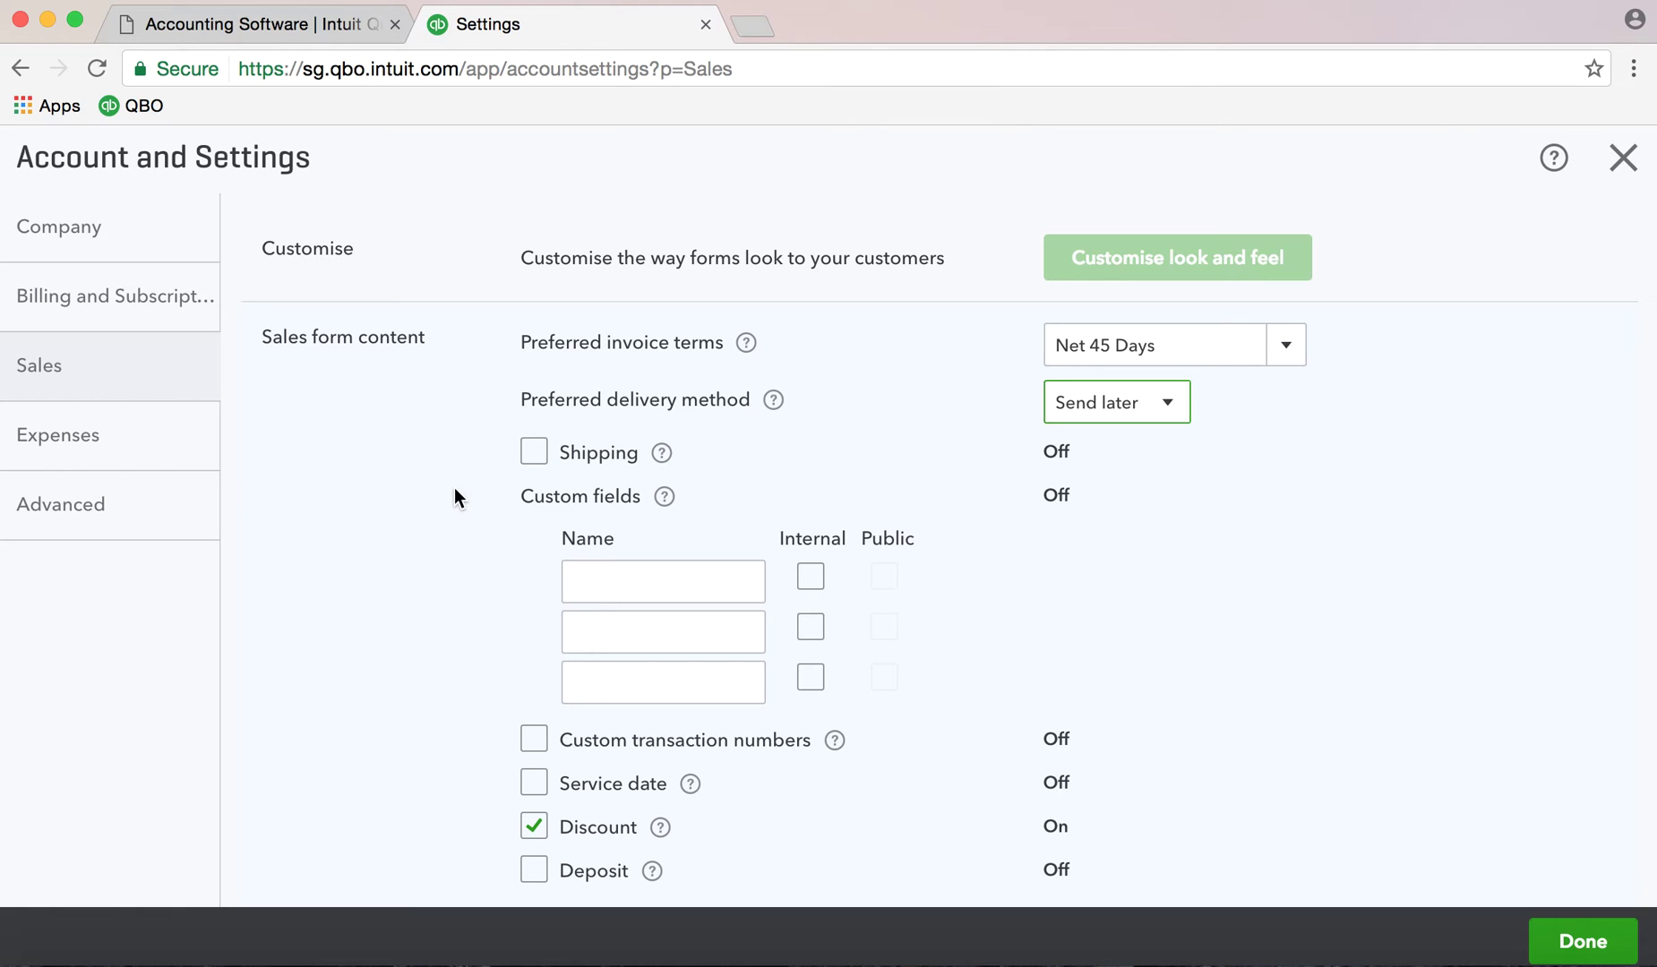
click(532, 454)
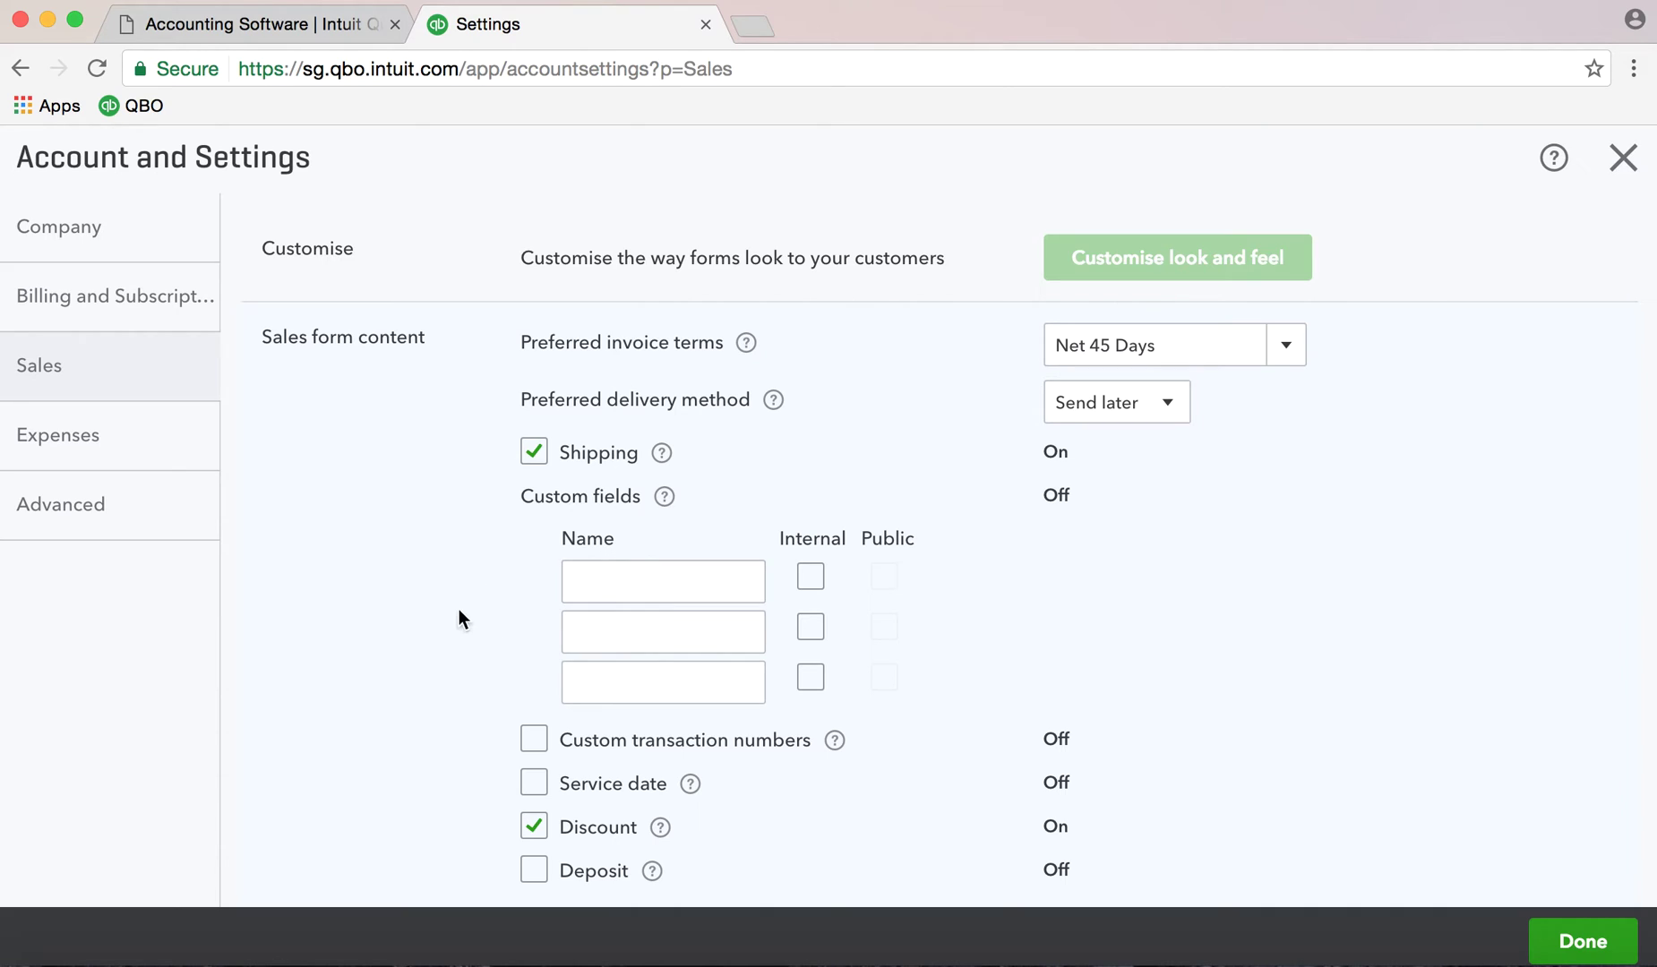
Try toggling the Discount and Deposit options in the sales form content settings.
scroll(458, 610, down, 5)
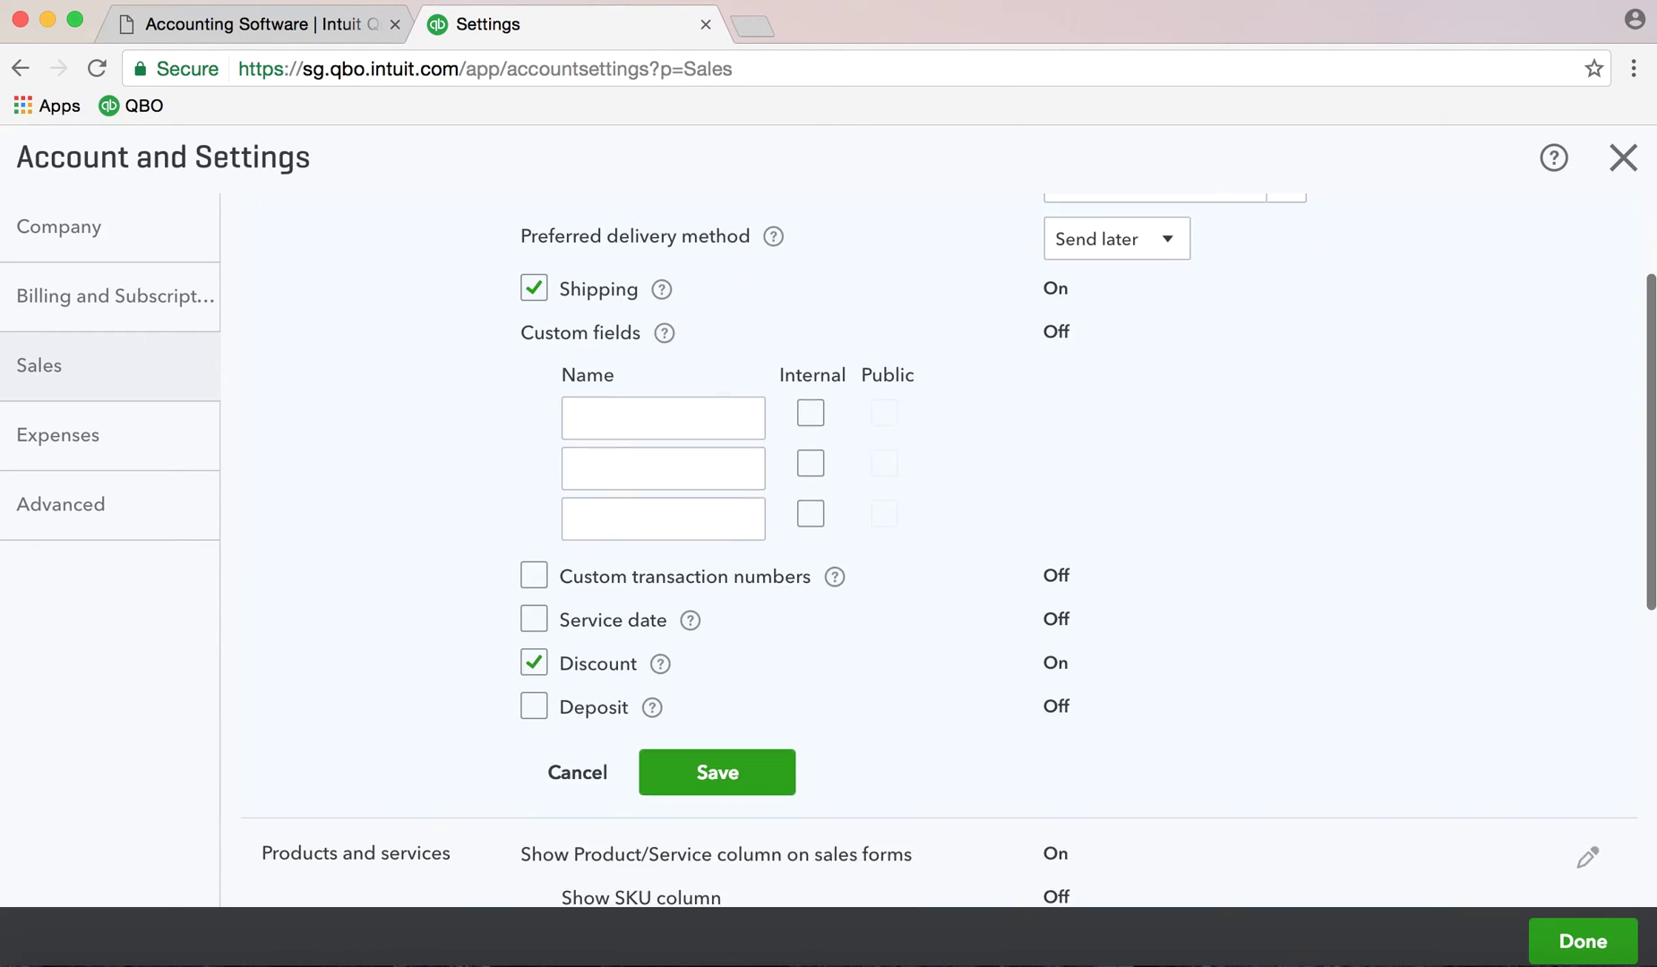
scroll(177, 581, down, 1)
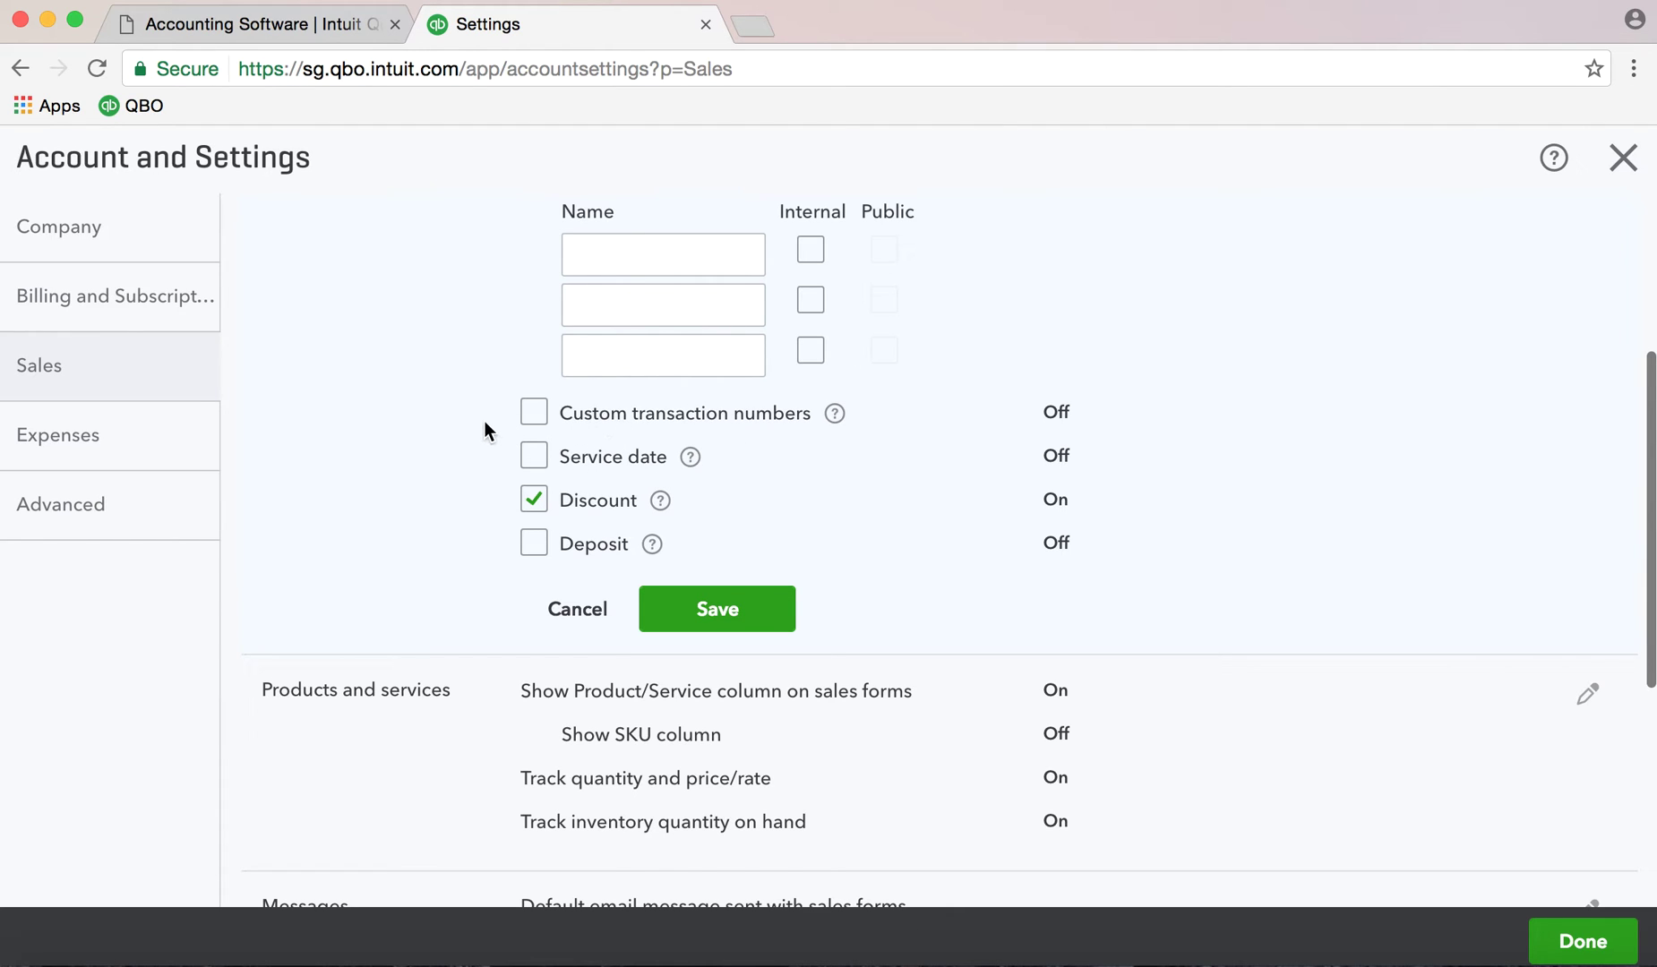
scroll(486, 413, up, 6)
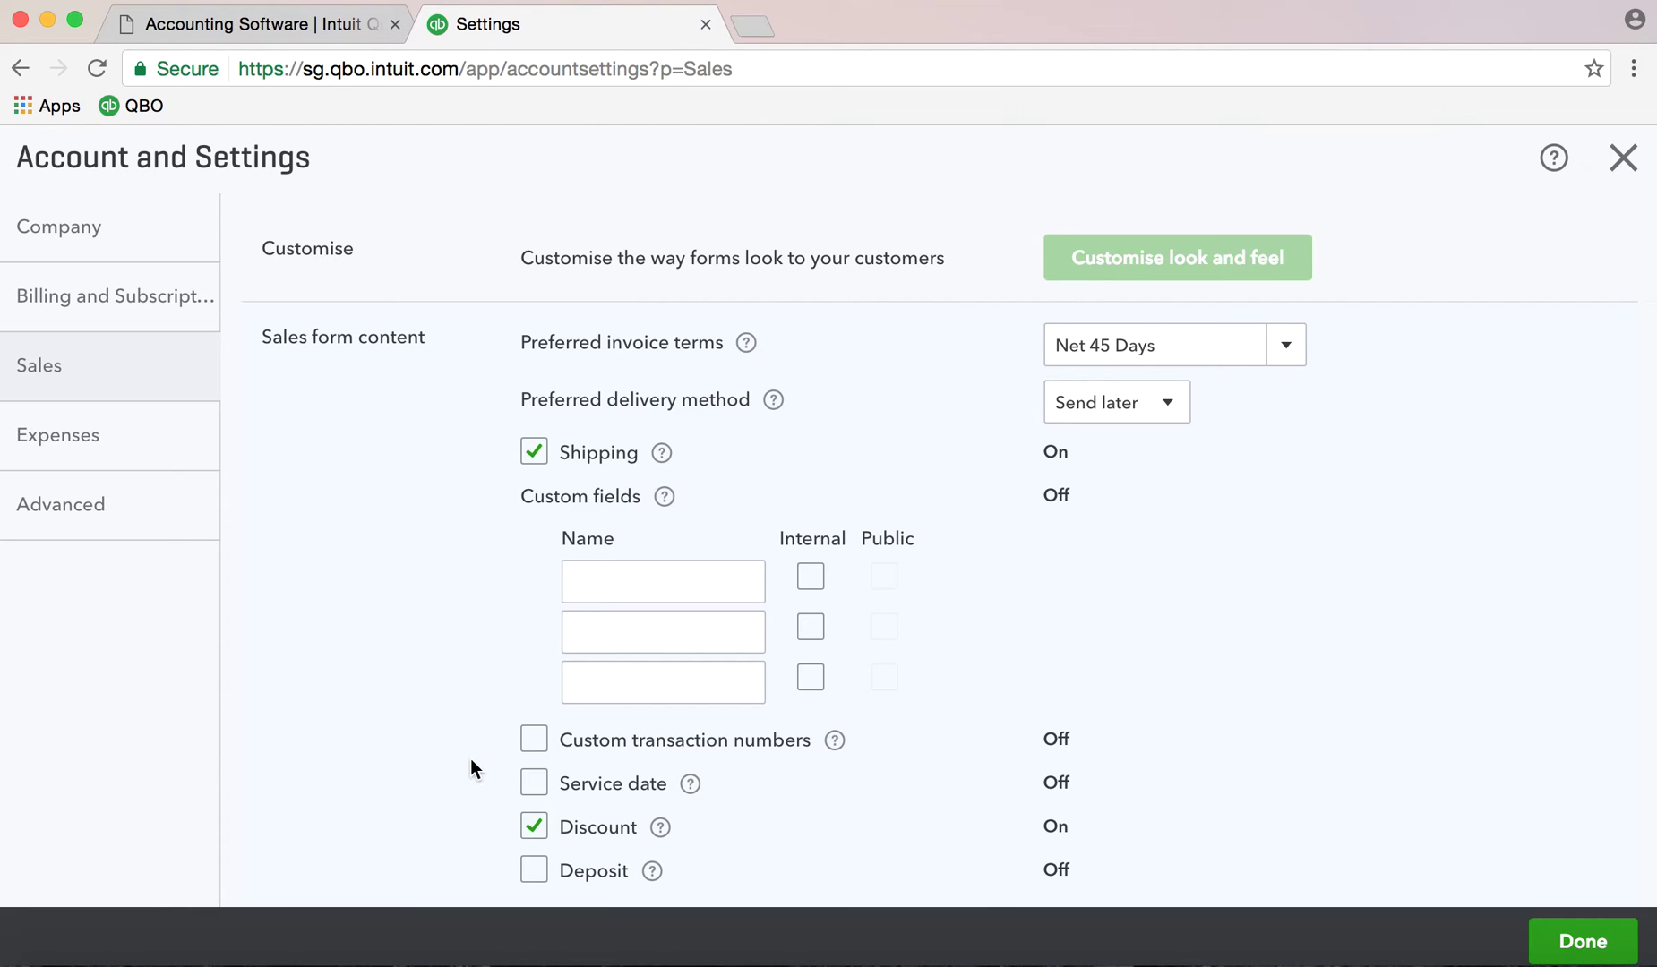
scroll(471, 767, down, 3)
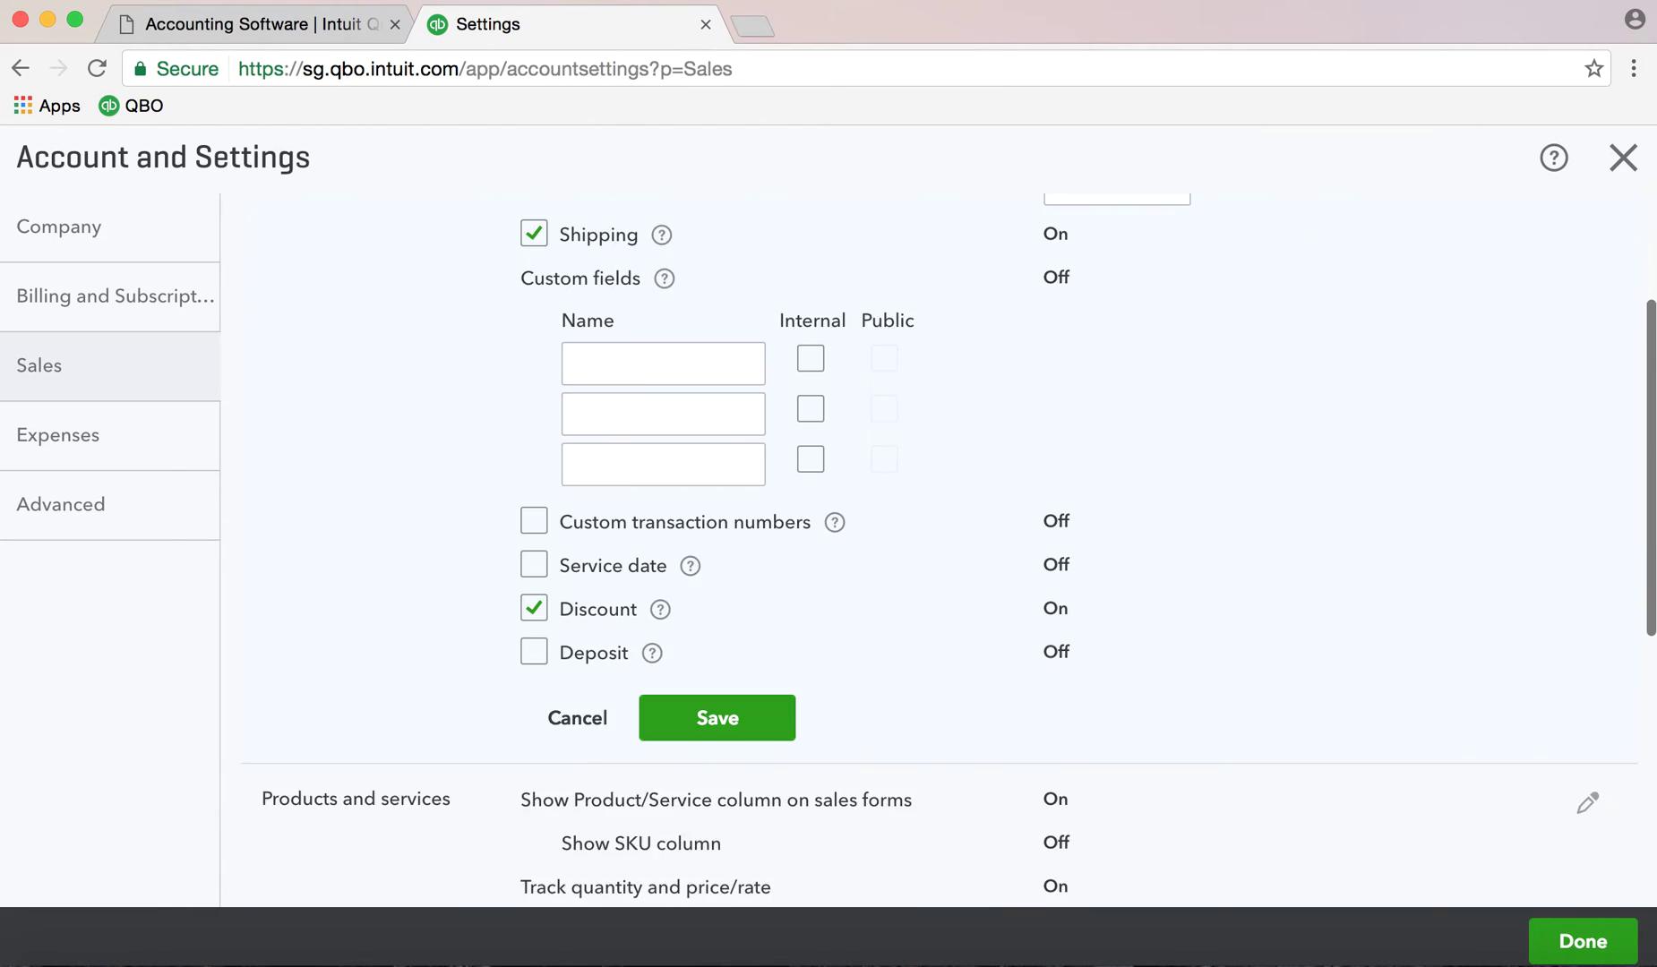
scroll(471, 767, down, 1)
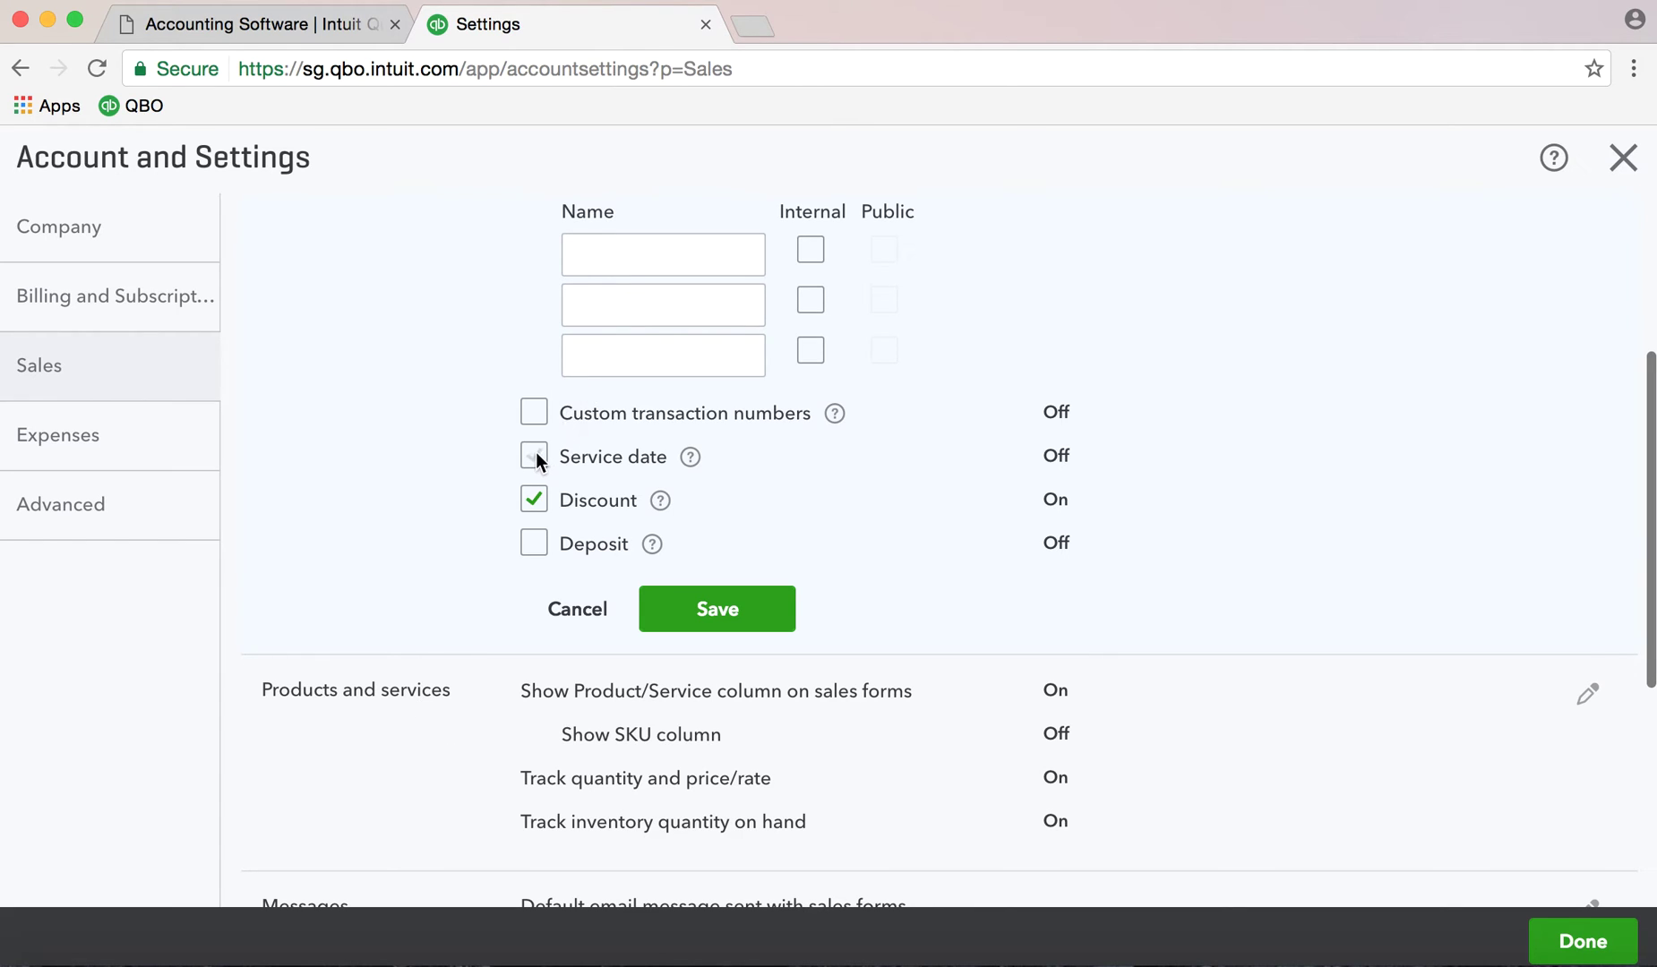
click(529, 500)
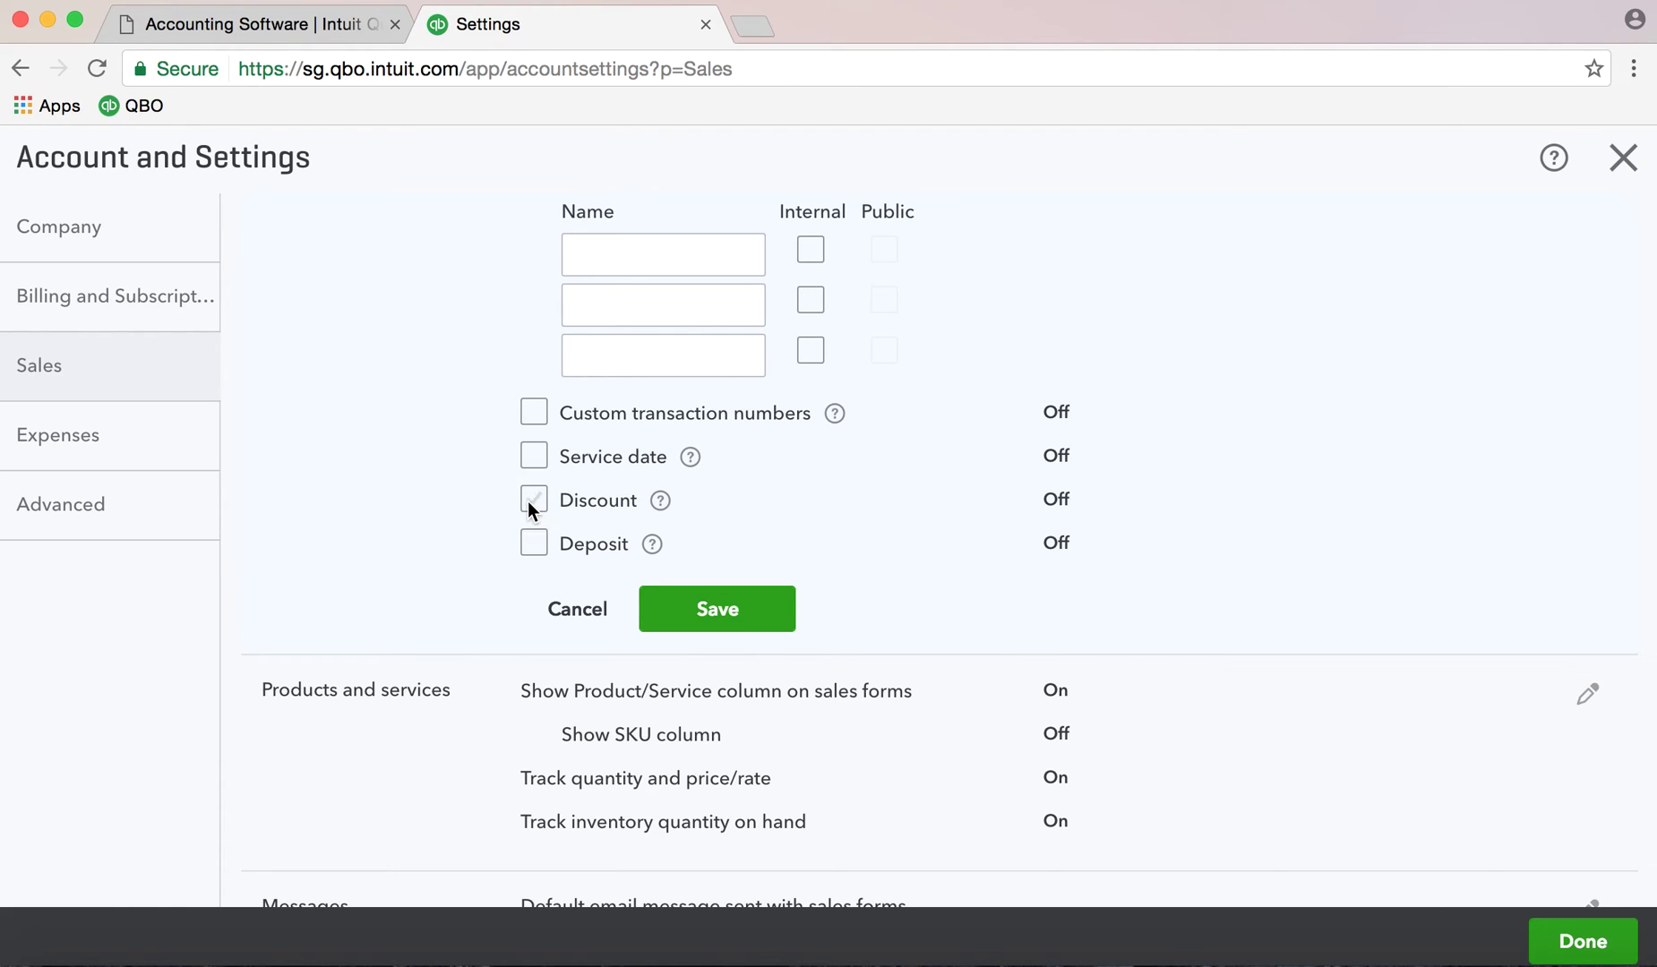
click(529, 502)
click(537, 546)
click(536, 544)
click(544, 544)
click(544, 542)
scroll(1234, 373, up, 5)
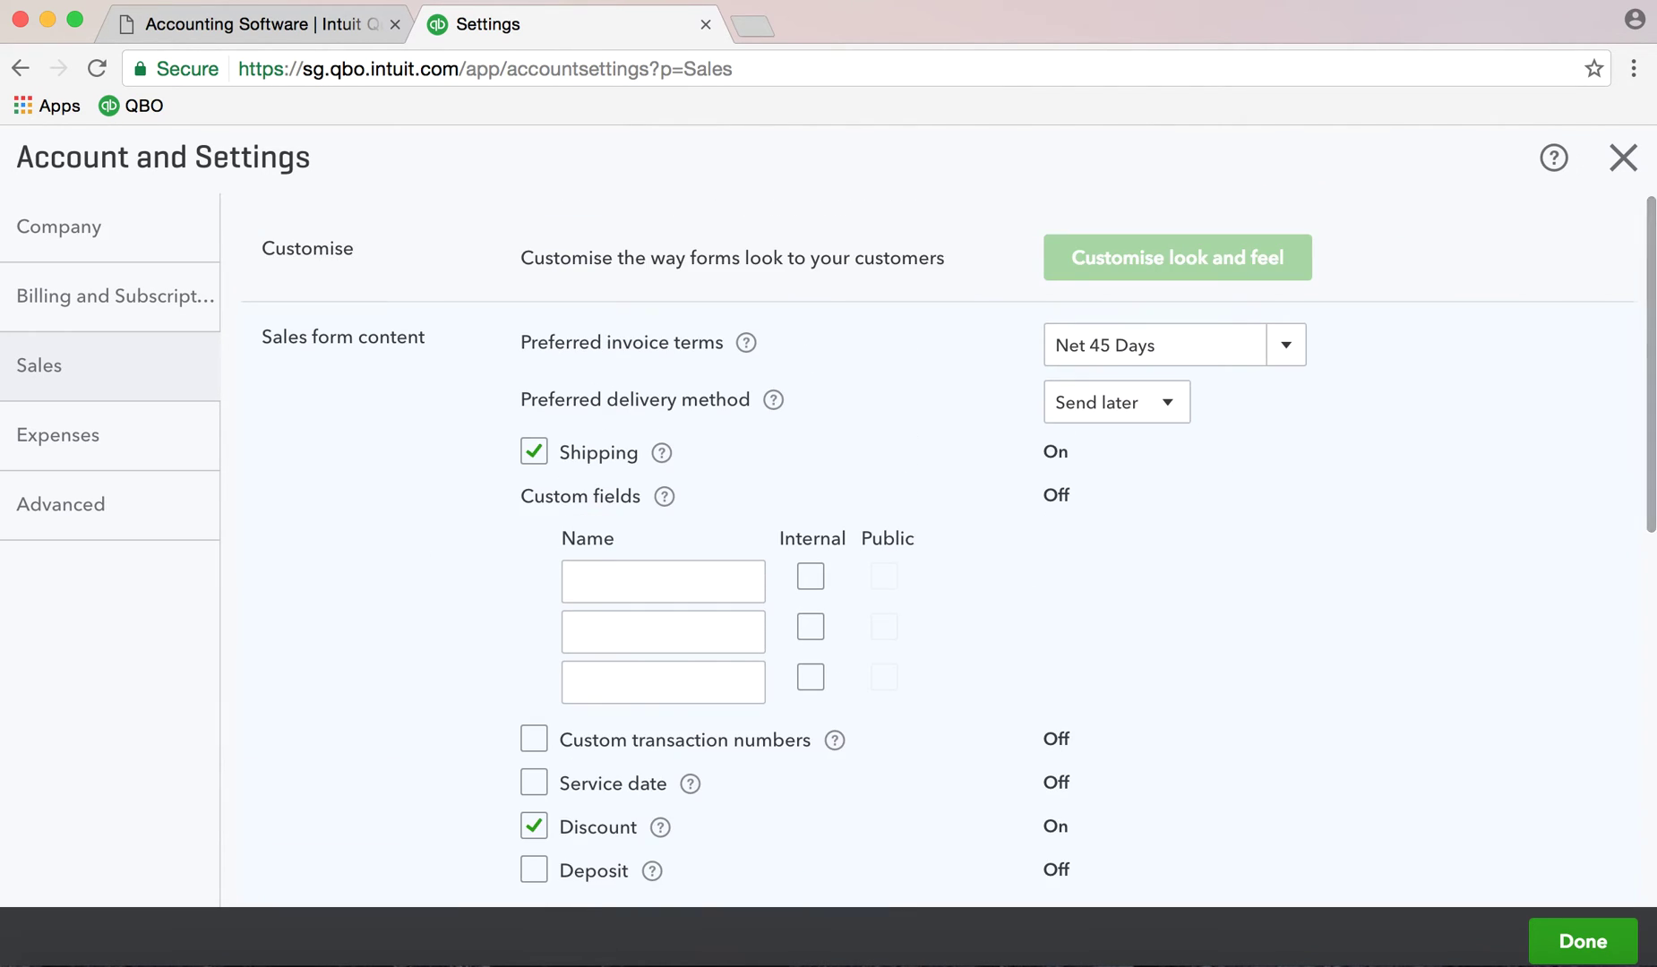
Save the sales form content settings.
scroll(1235, 373, down, 5)
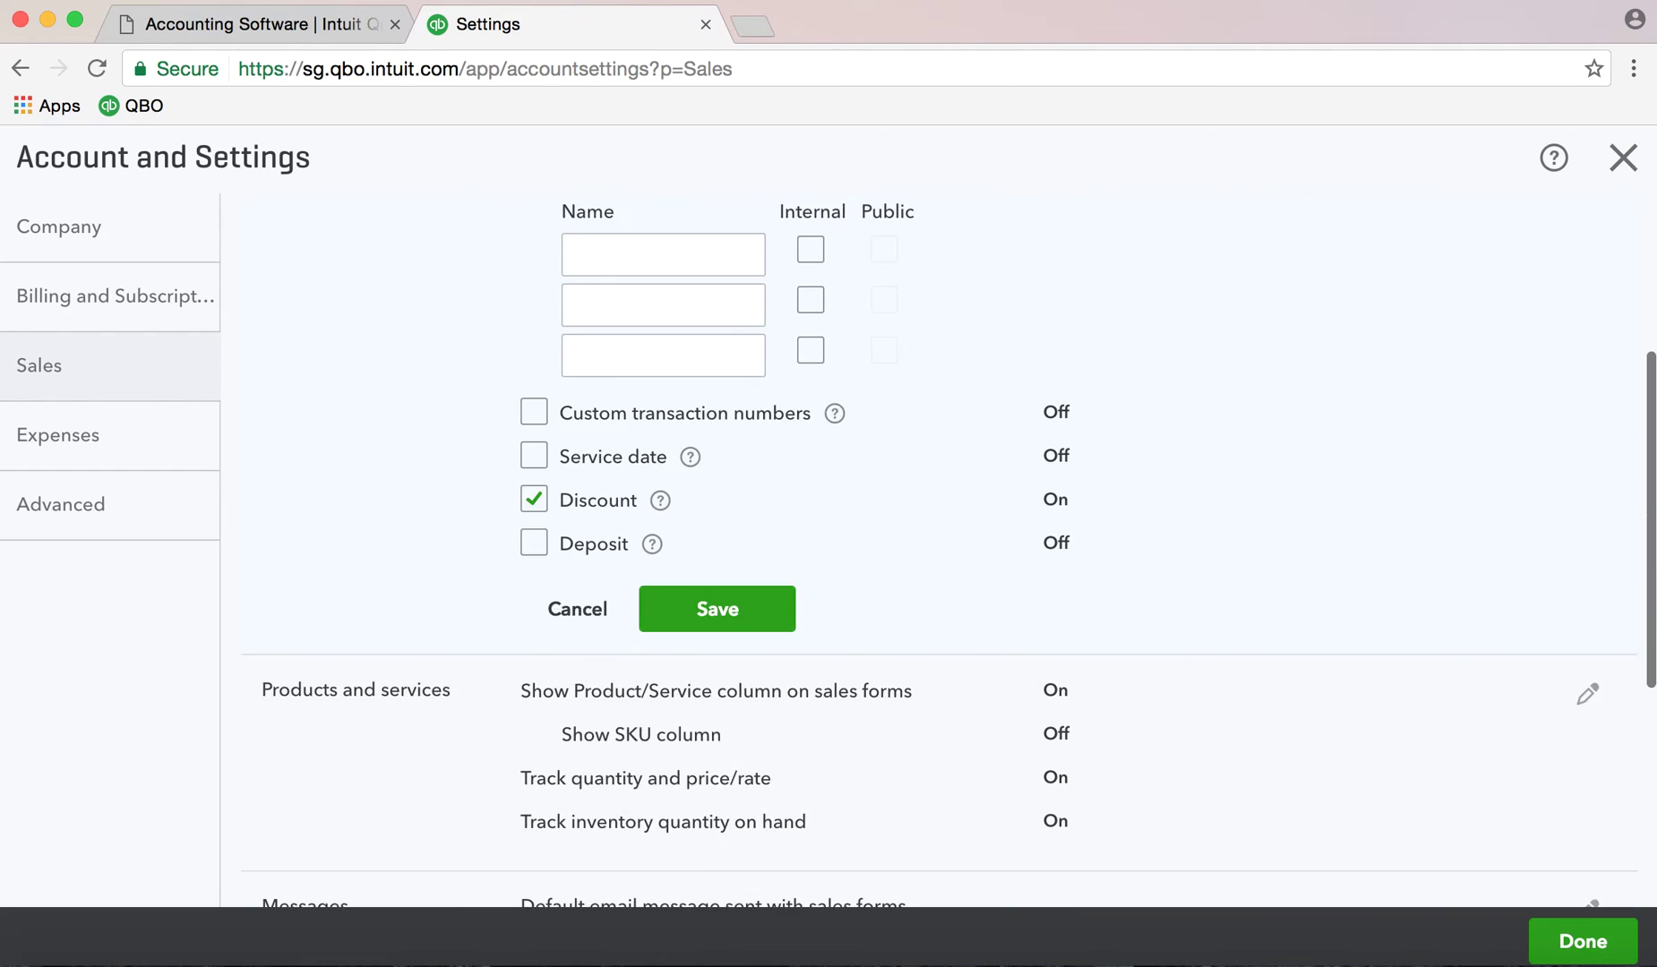
scroll(1178, 372, down, 1)
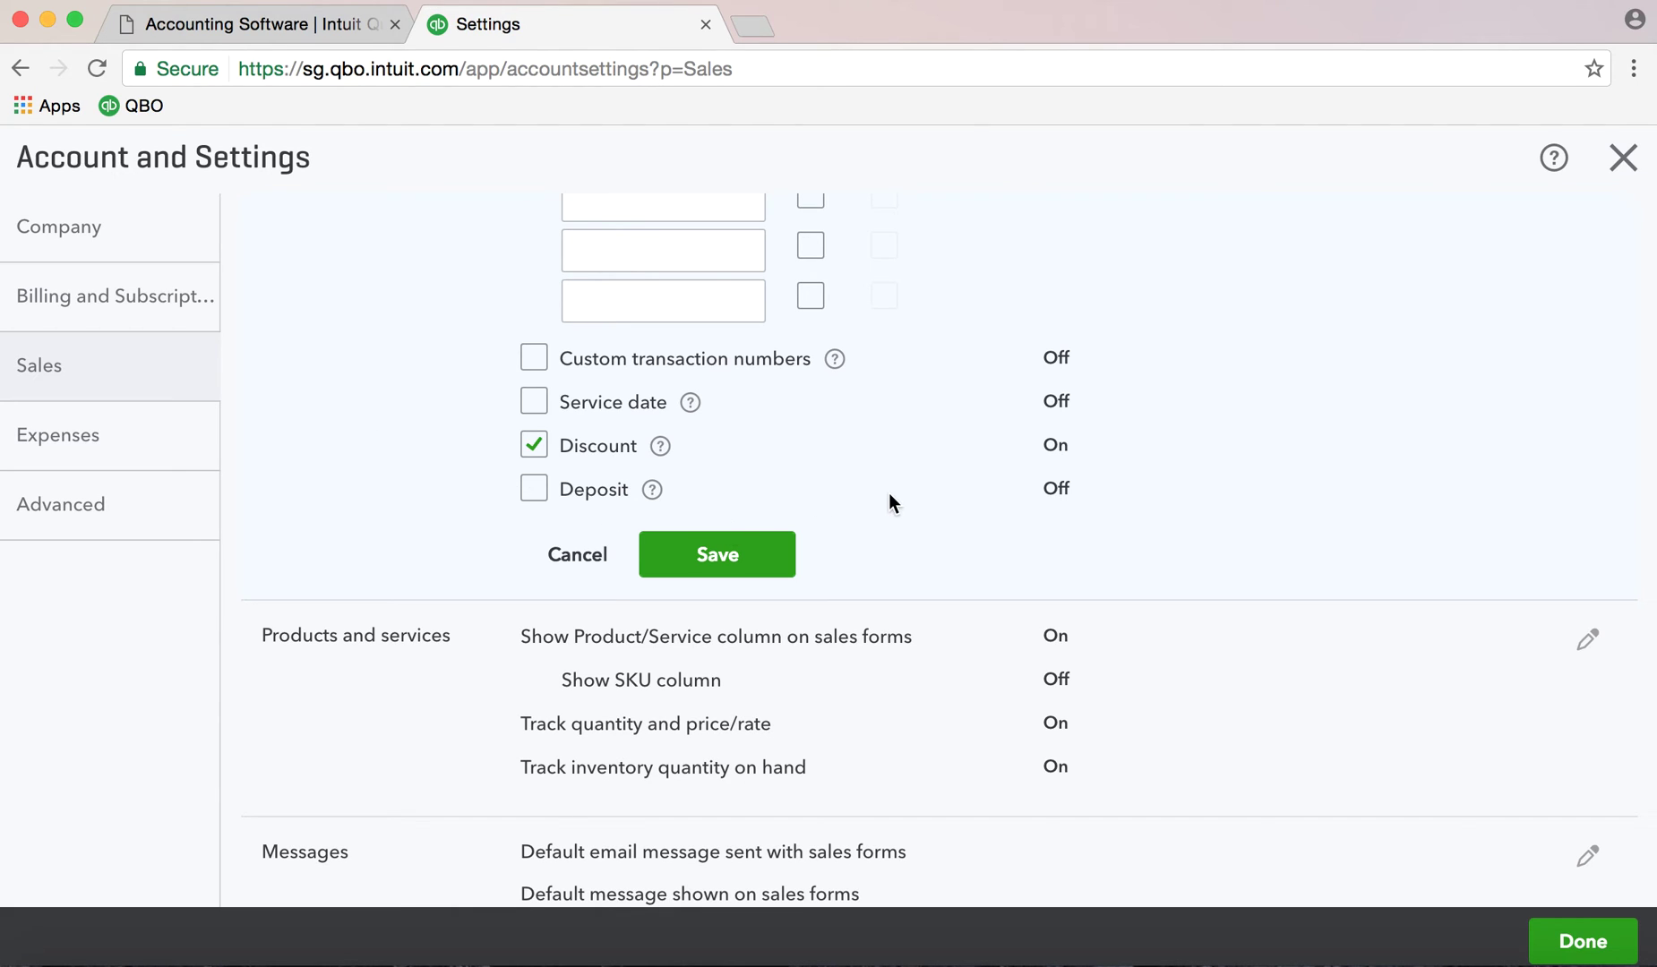
click(722, 559)
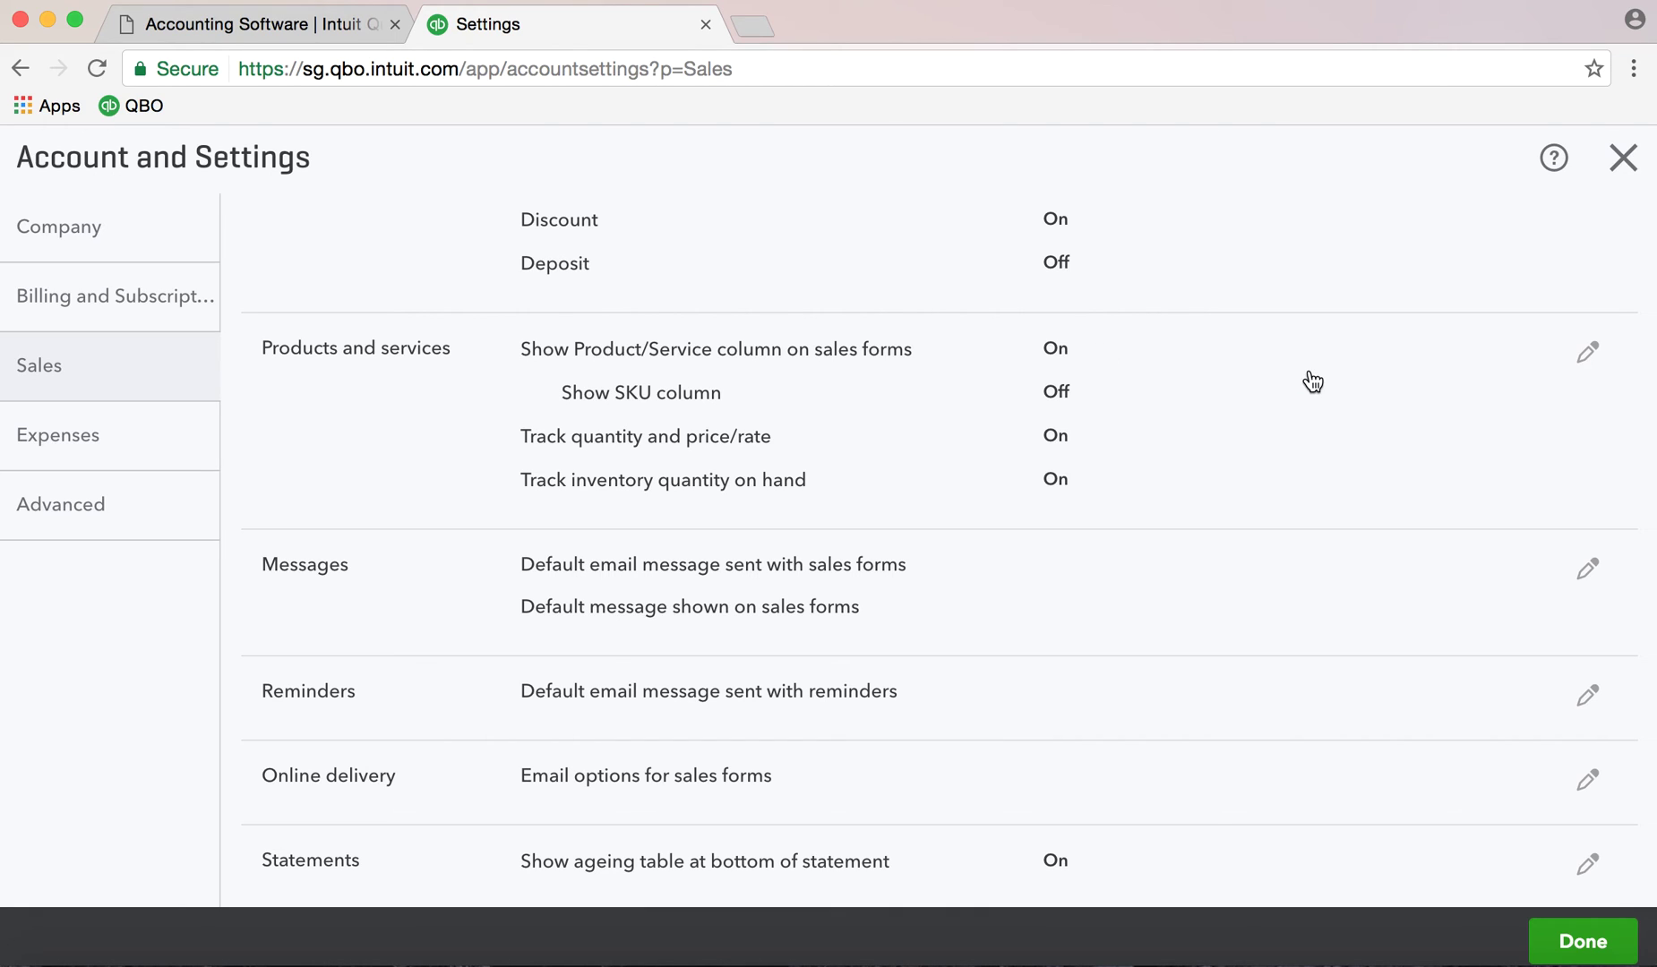
In the products and services settings, try turning off the Product/Service column, quantity and price/rate tracking, and inventory quantity tracking.
click(1589, 354)
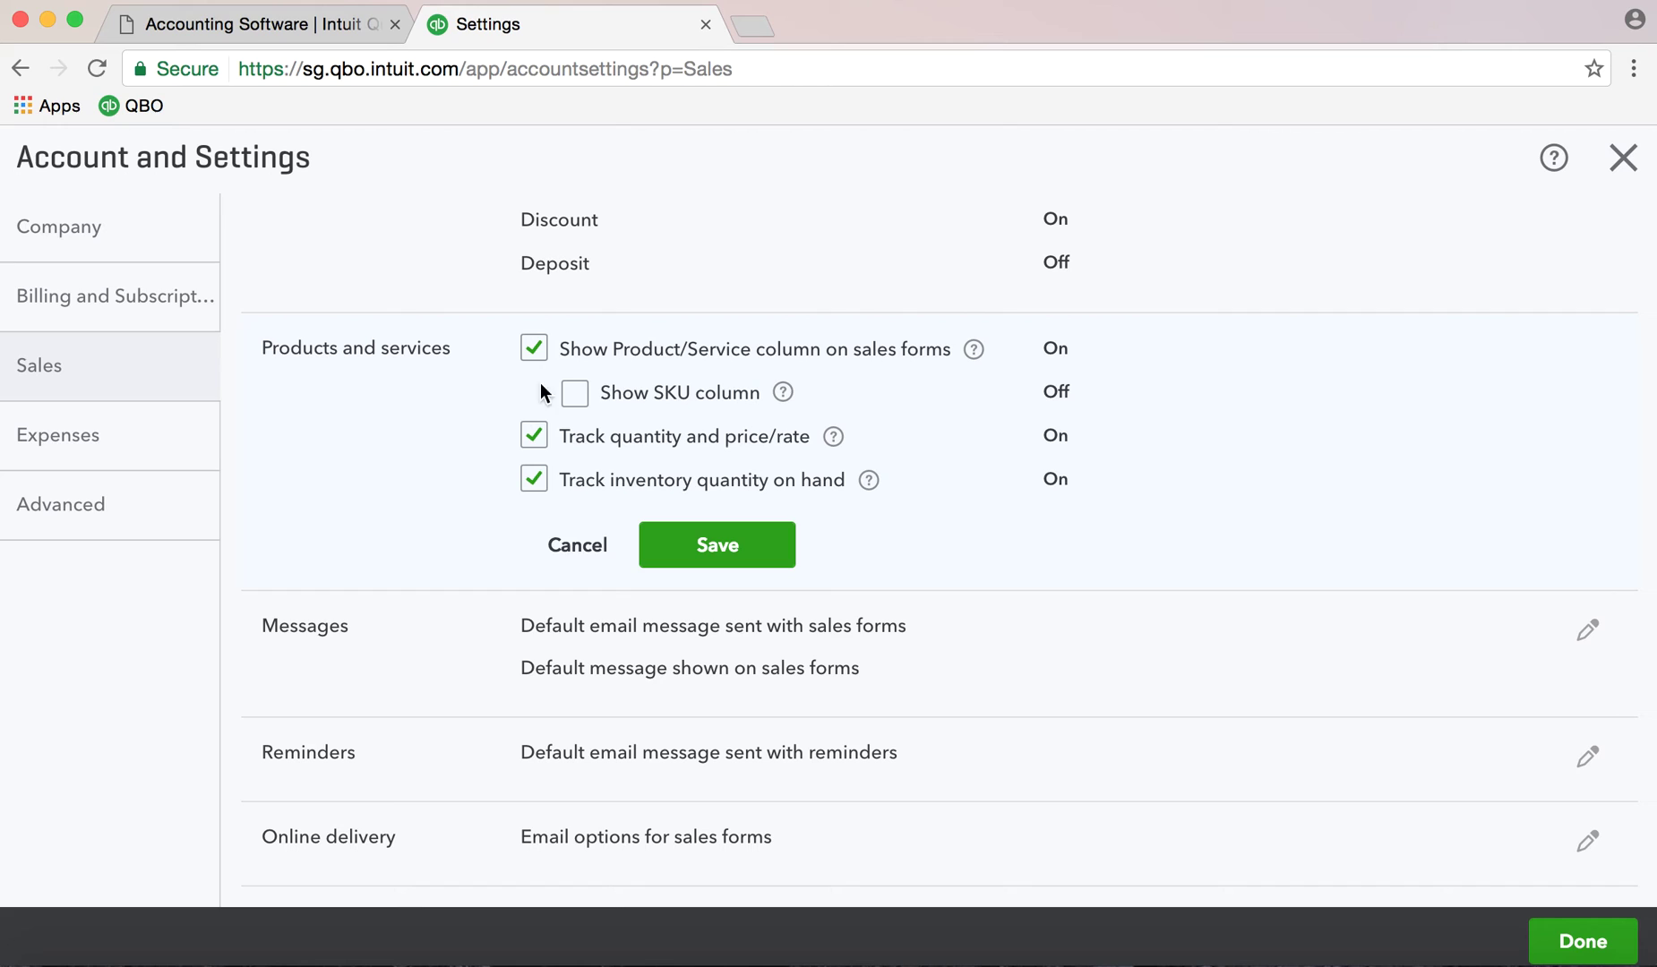
click(575, 394)
click(534, 348)
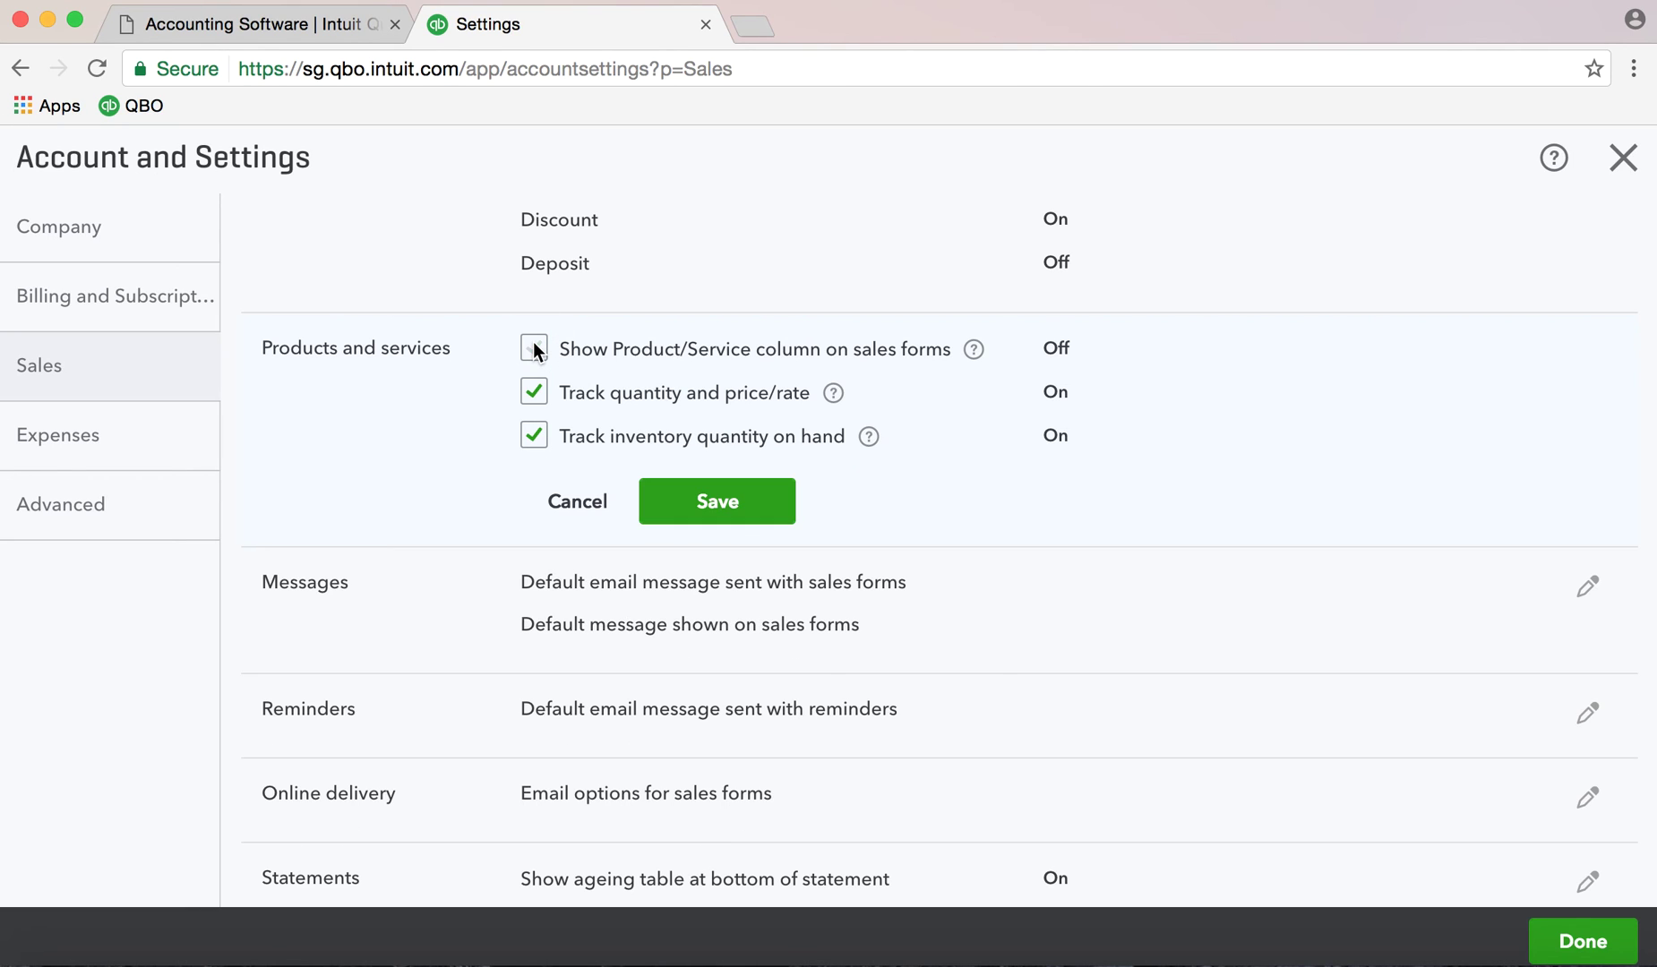
click(537, 393)
click(530, 445)
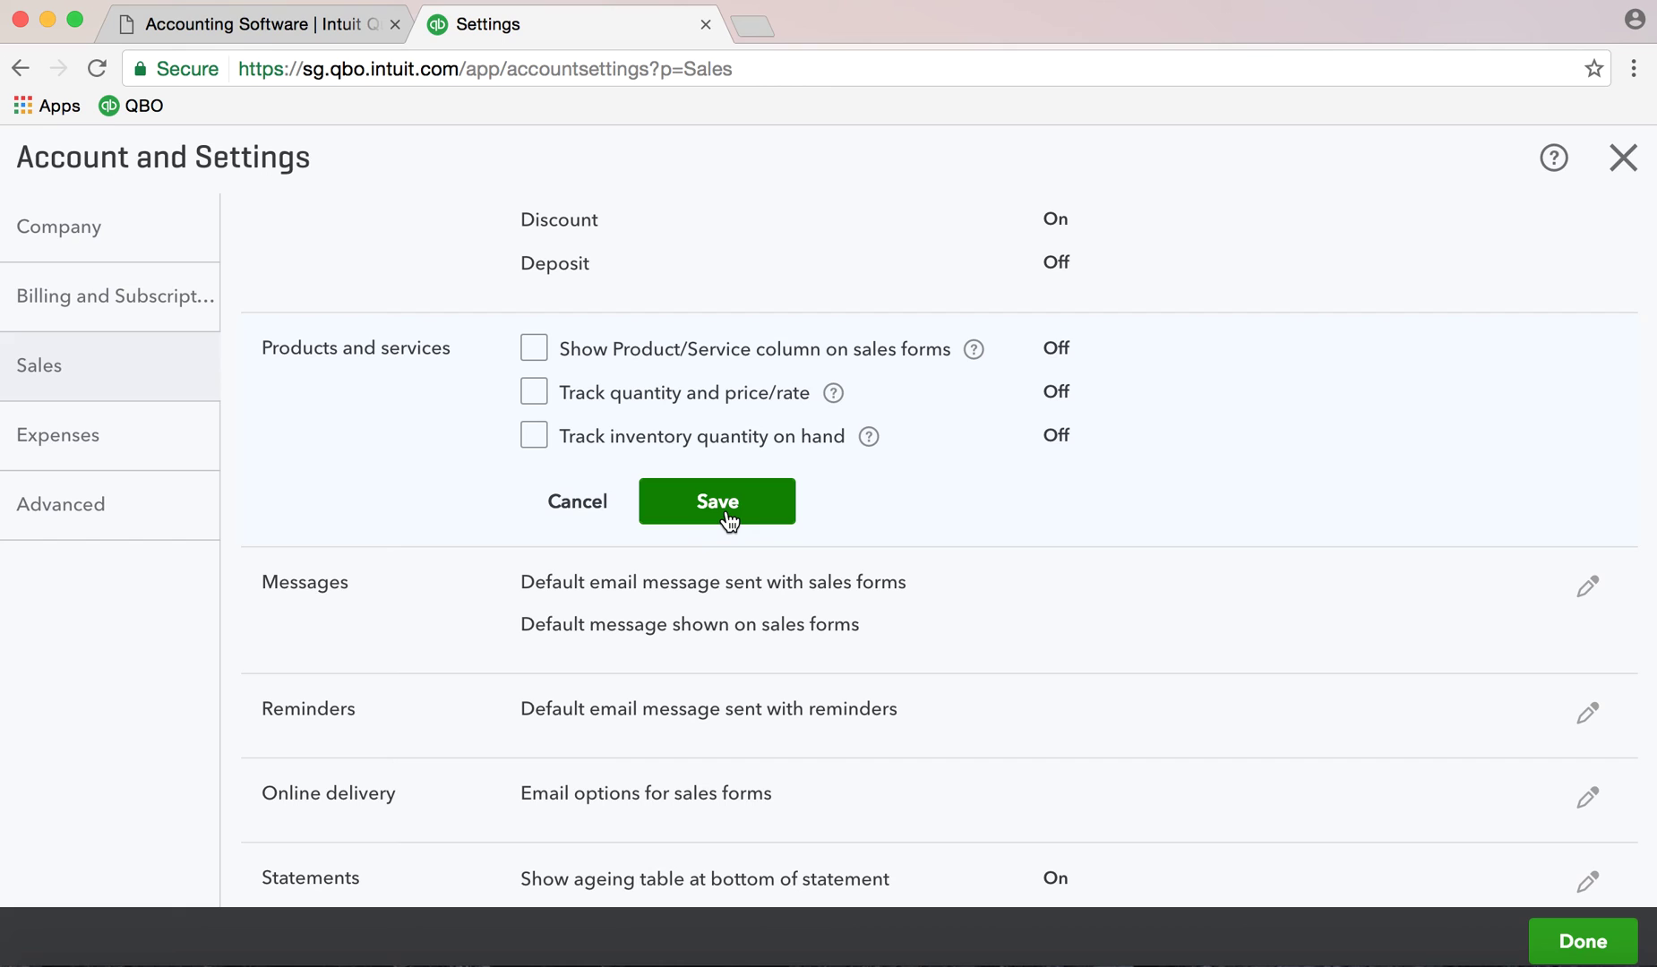
Turn on the Product/Service column, quantity and price/rate tracking, and inventory quantity tracking, and save the products and services settings.
click(535, 349)
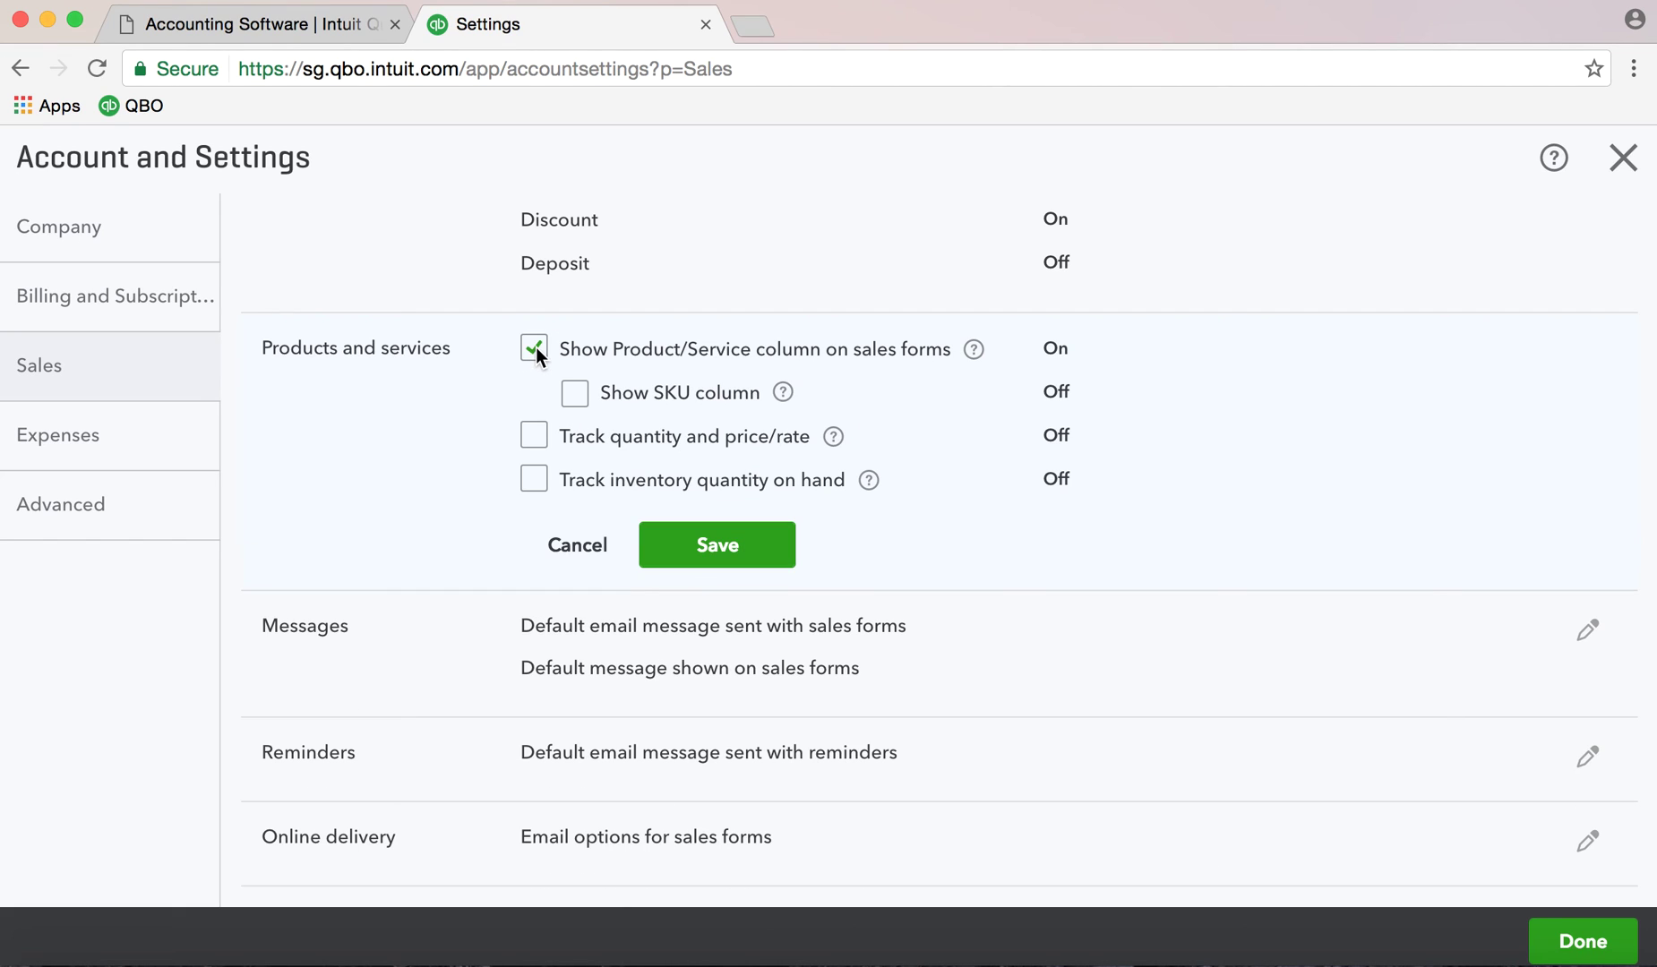
click(533, 435)
click(533, 479)
click(729, 548)
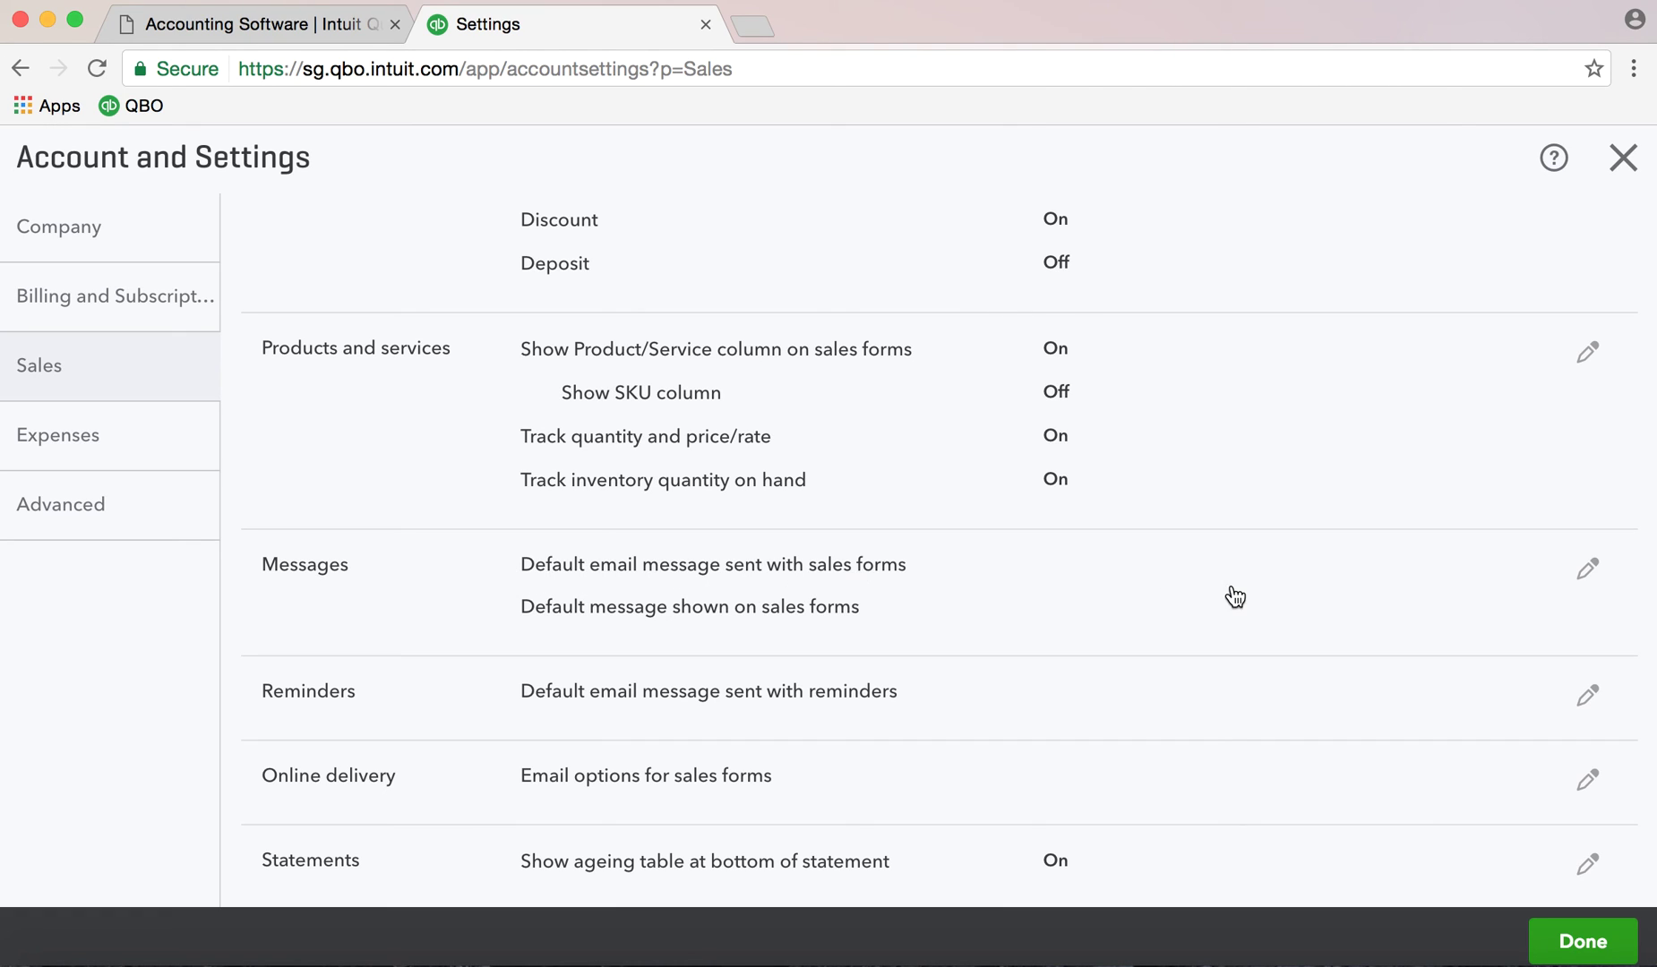
Open the default sales form messages for editing and review the invoice email's subject and message text.
click(1592, 571)
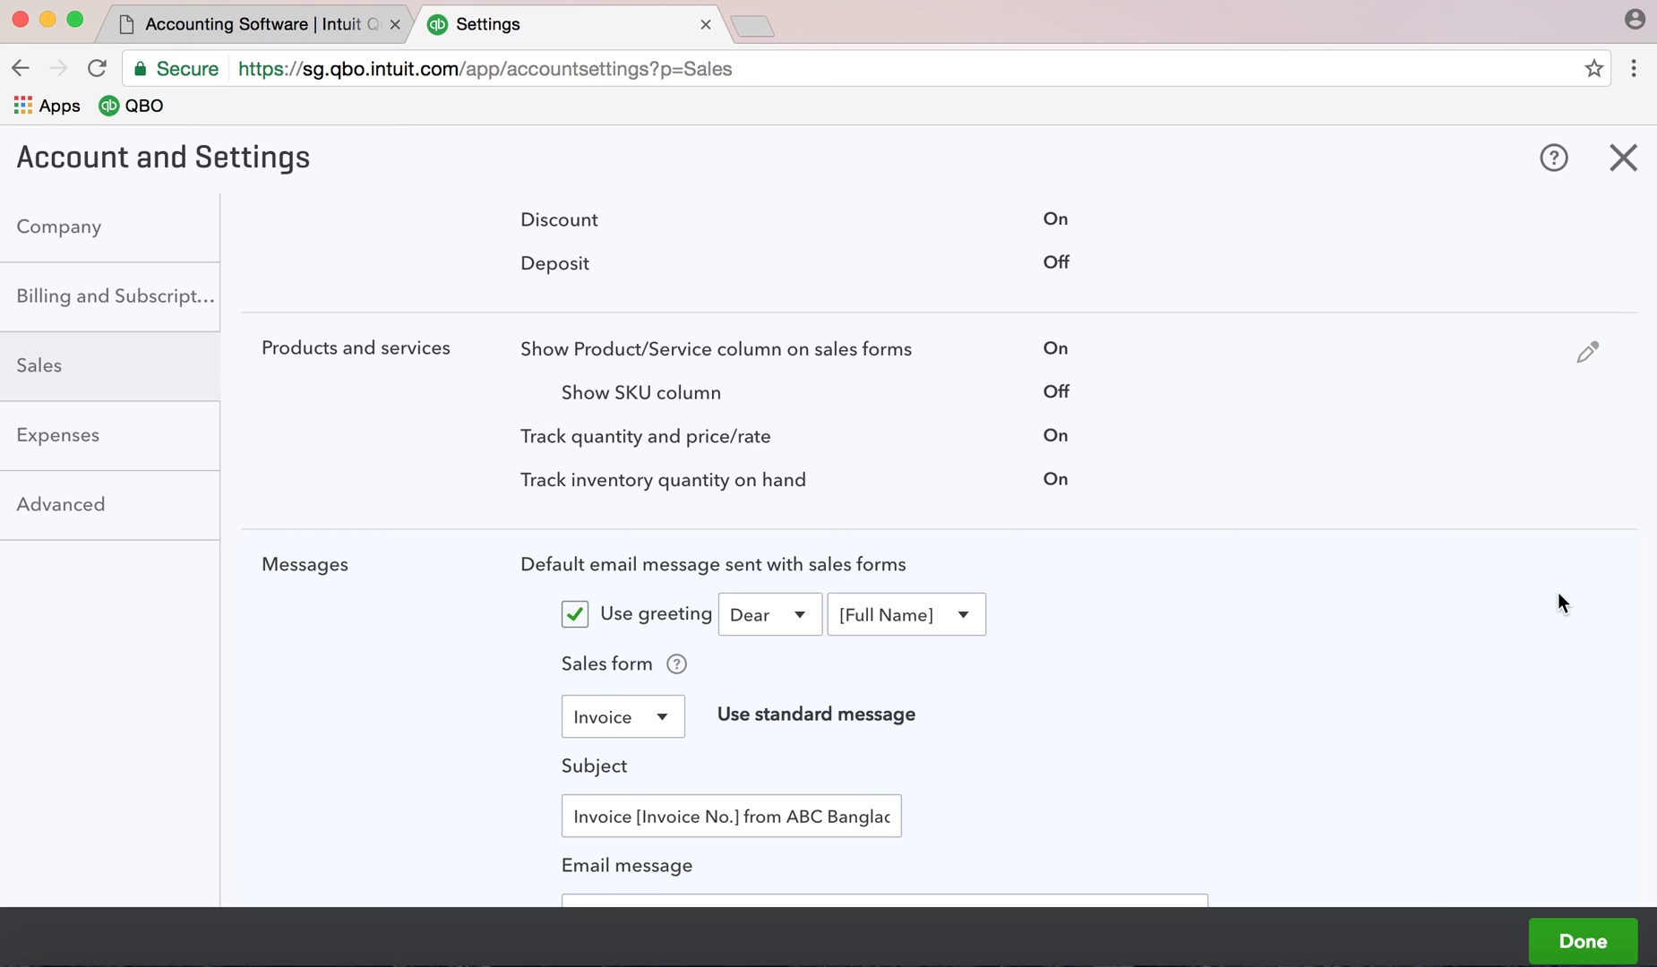
scroll(1558, 592, down, 5)
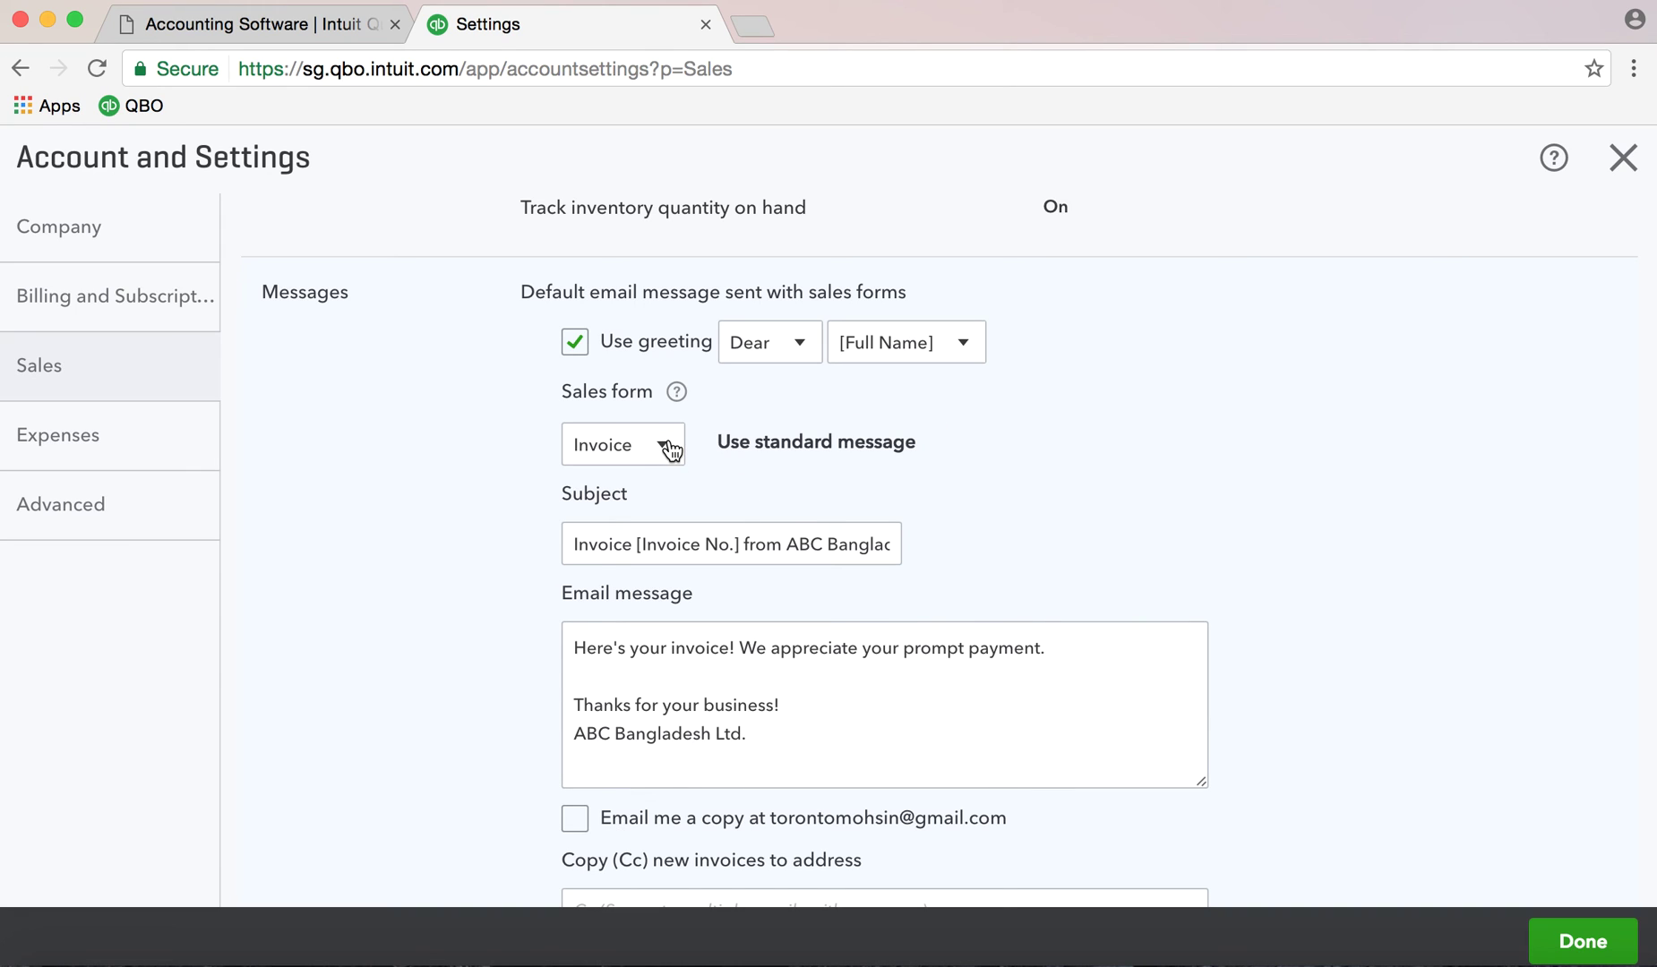
triple_click(675, 553)
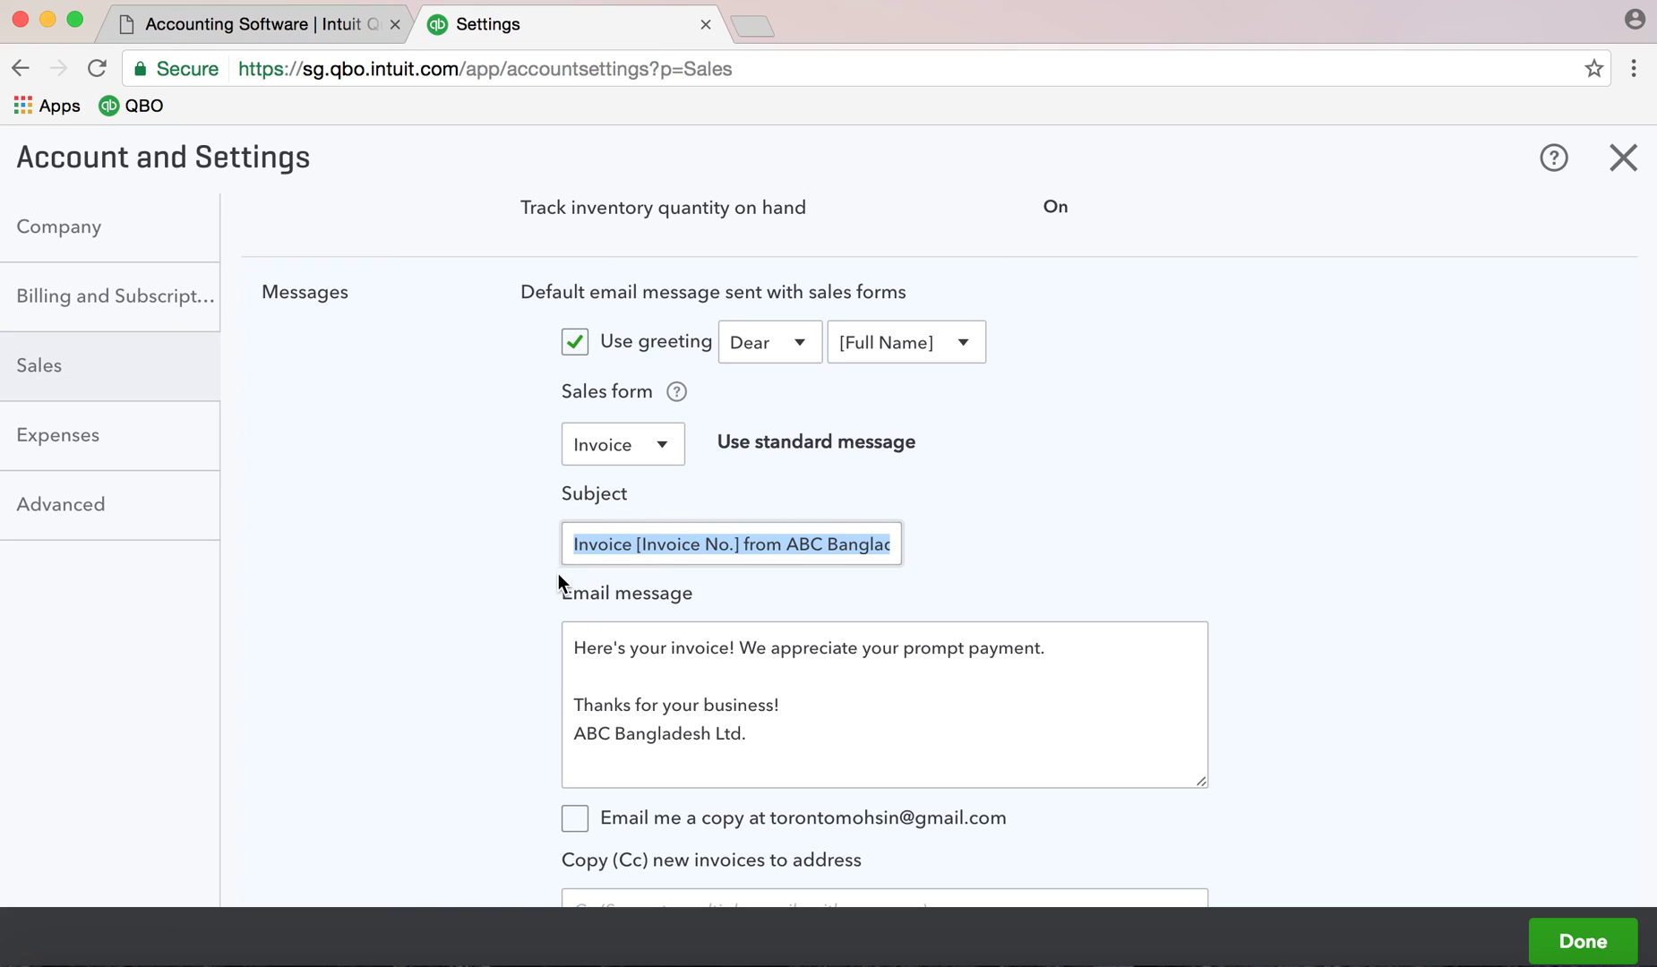
click(573, 646)
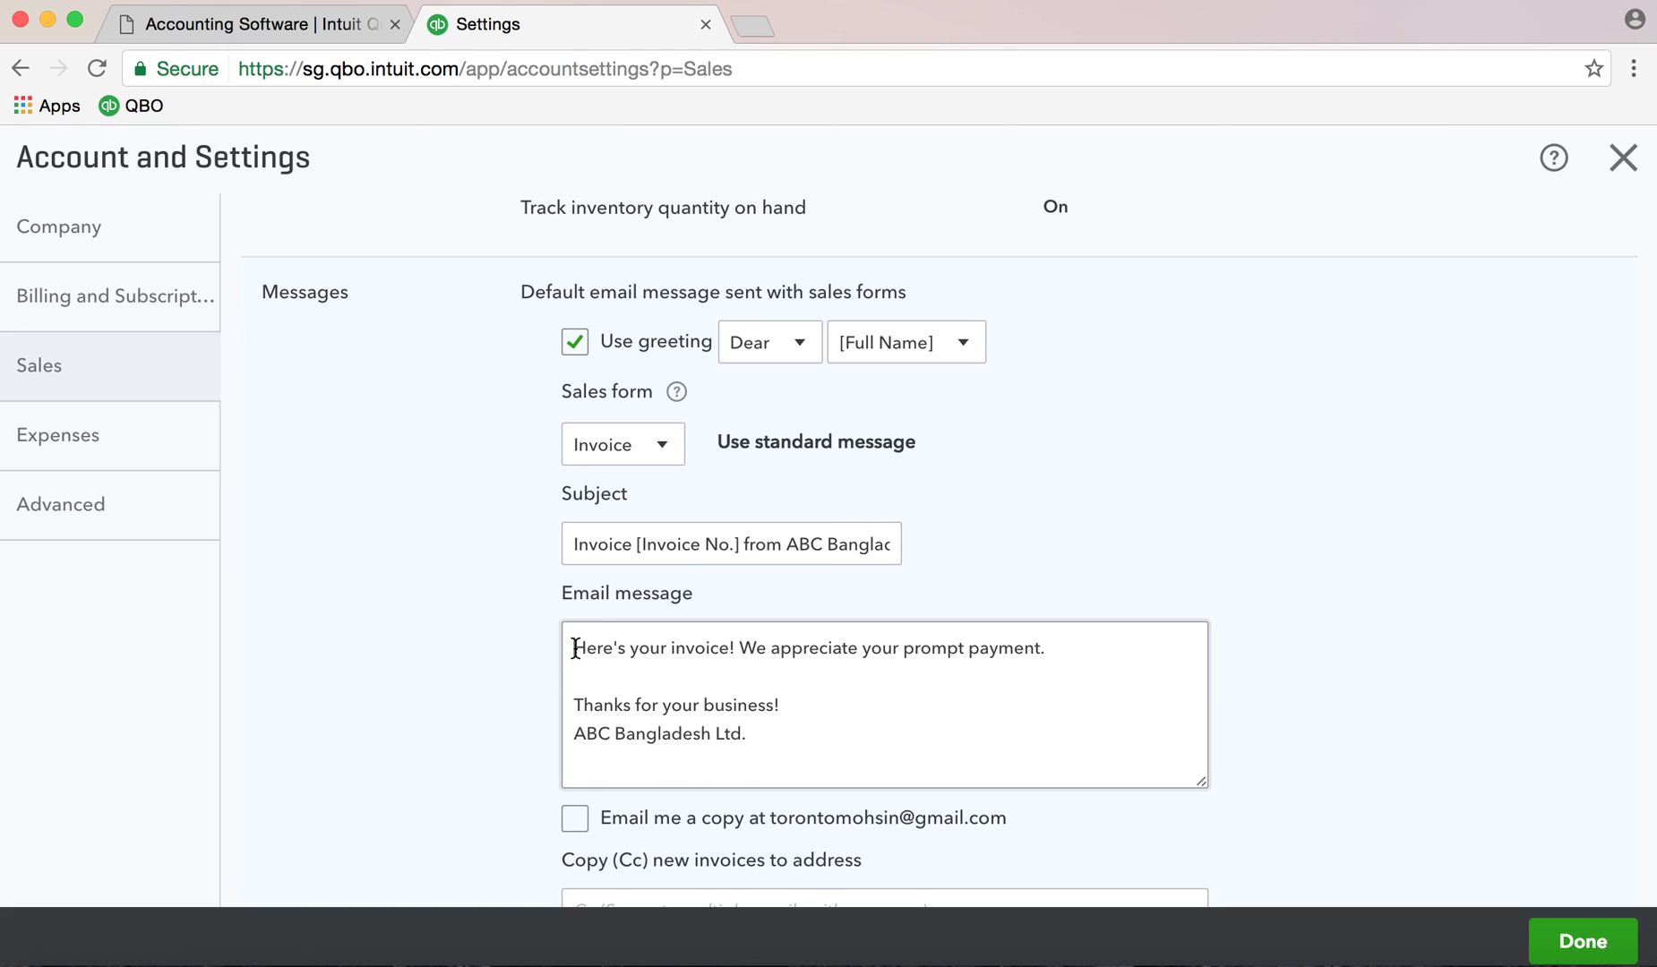
key(super+a)
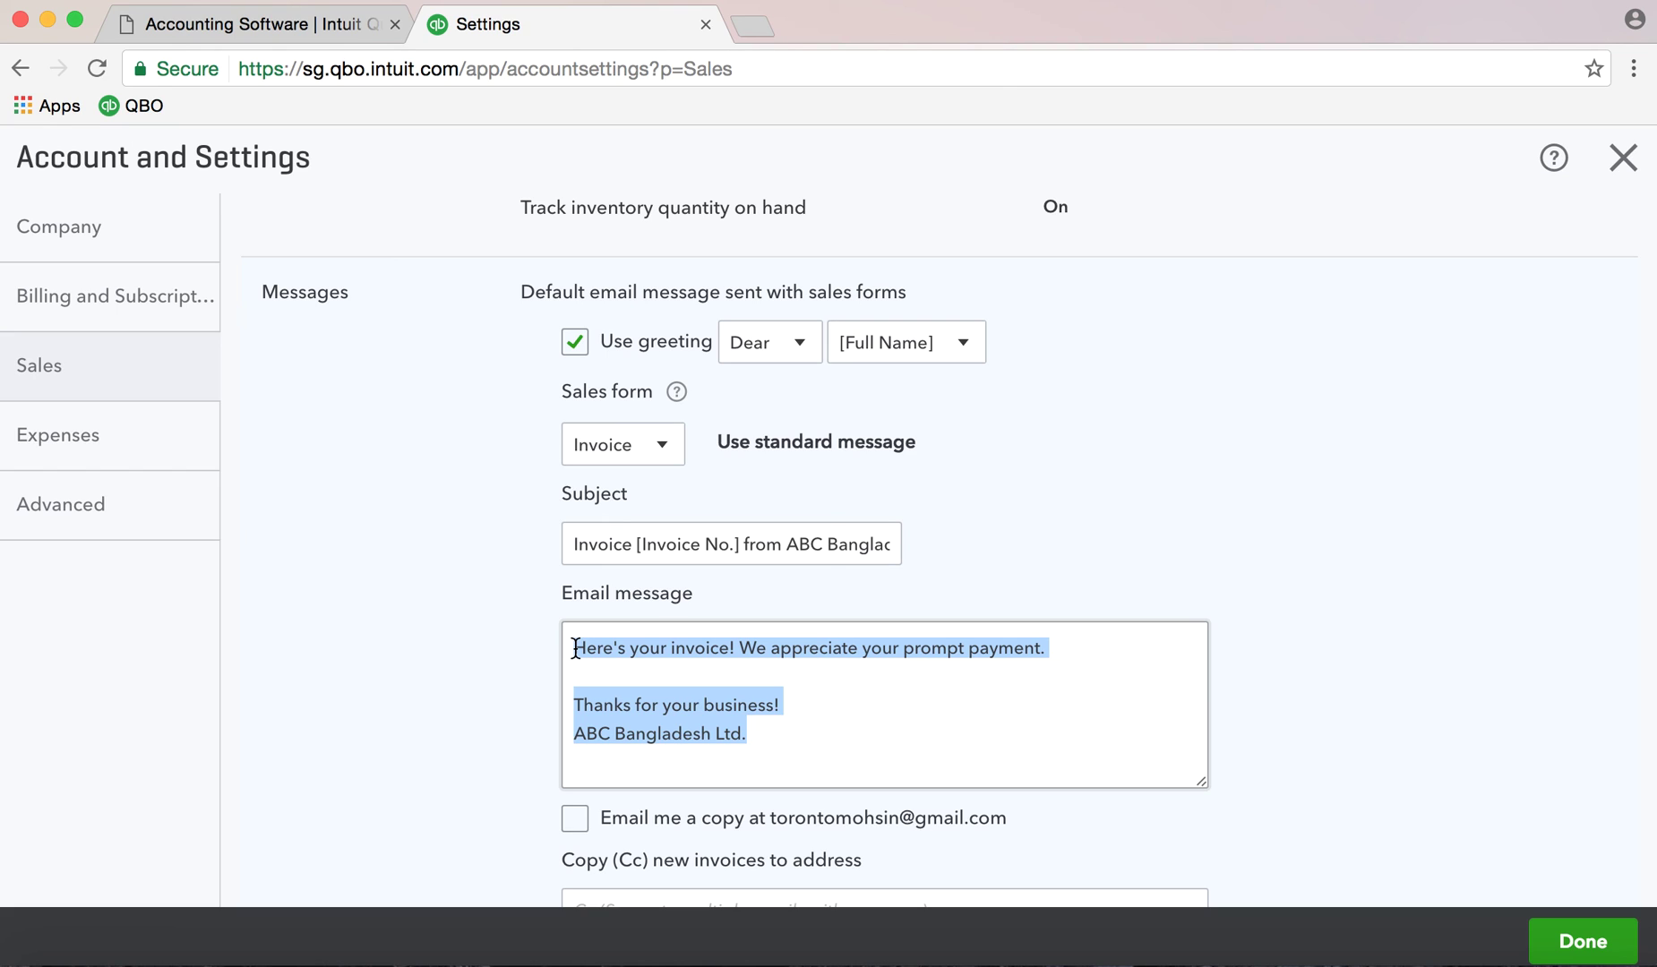
click(424, 715)
Enable emailing a copy of invoices to the company's own address and review the Cc, Bcc and default estimate message fields.
scroll(424, 714, down, 3)
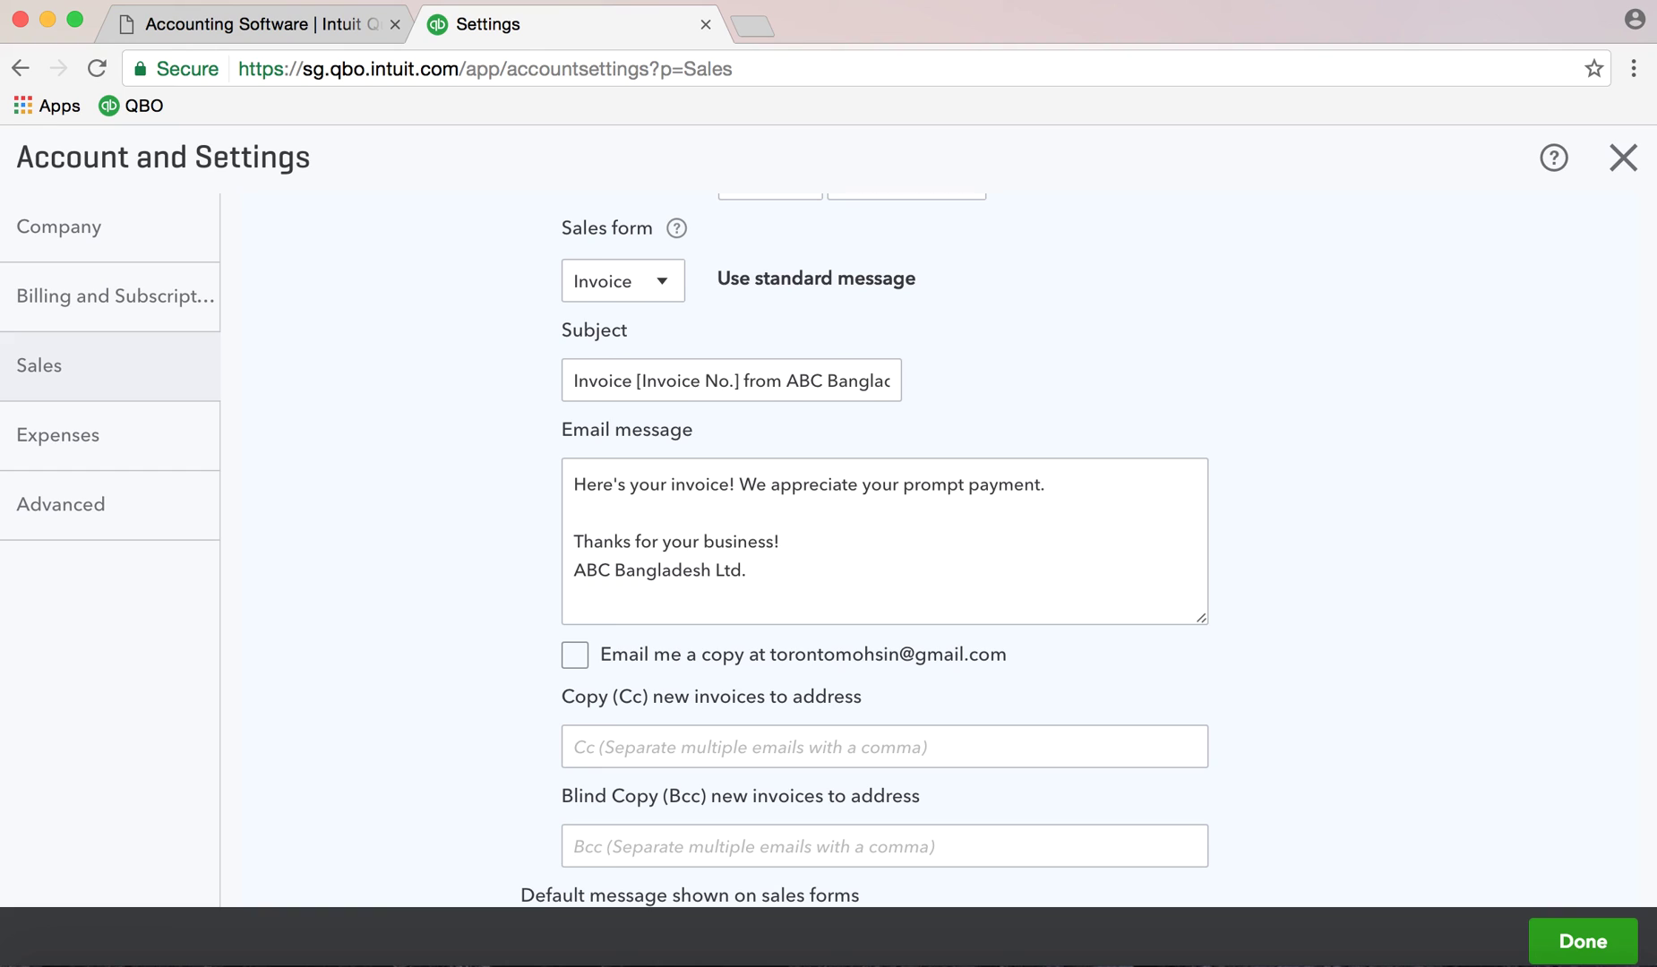
click(575, 655)
click(587, 739)
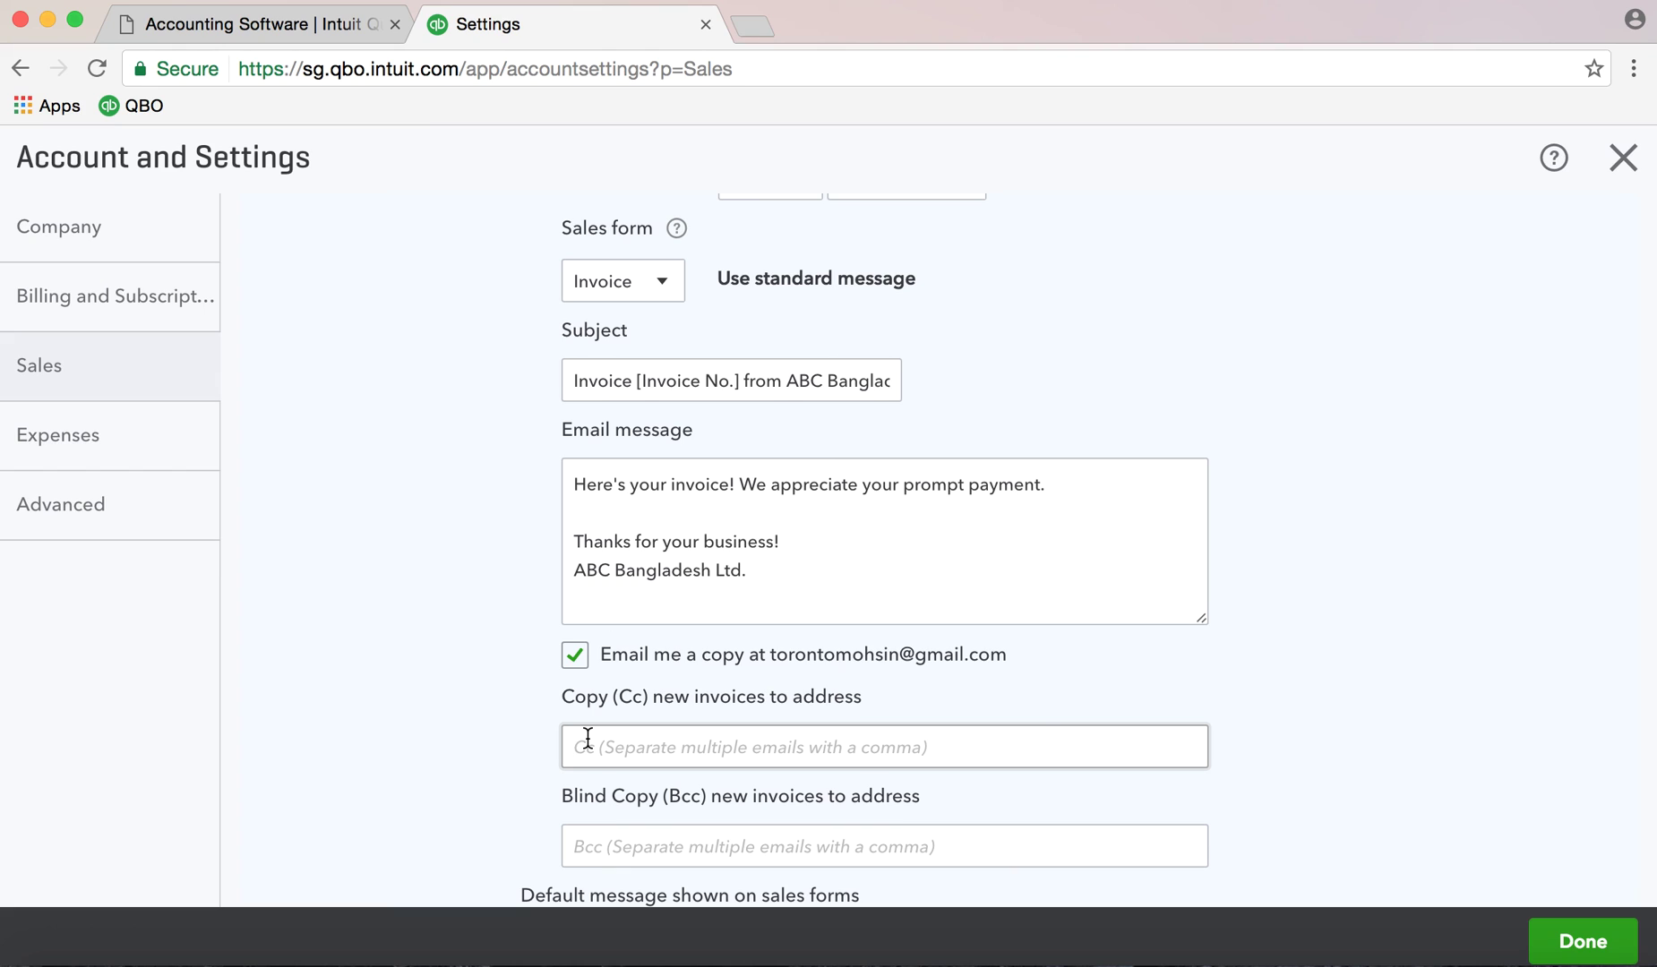
click(447, 743)
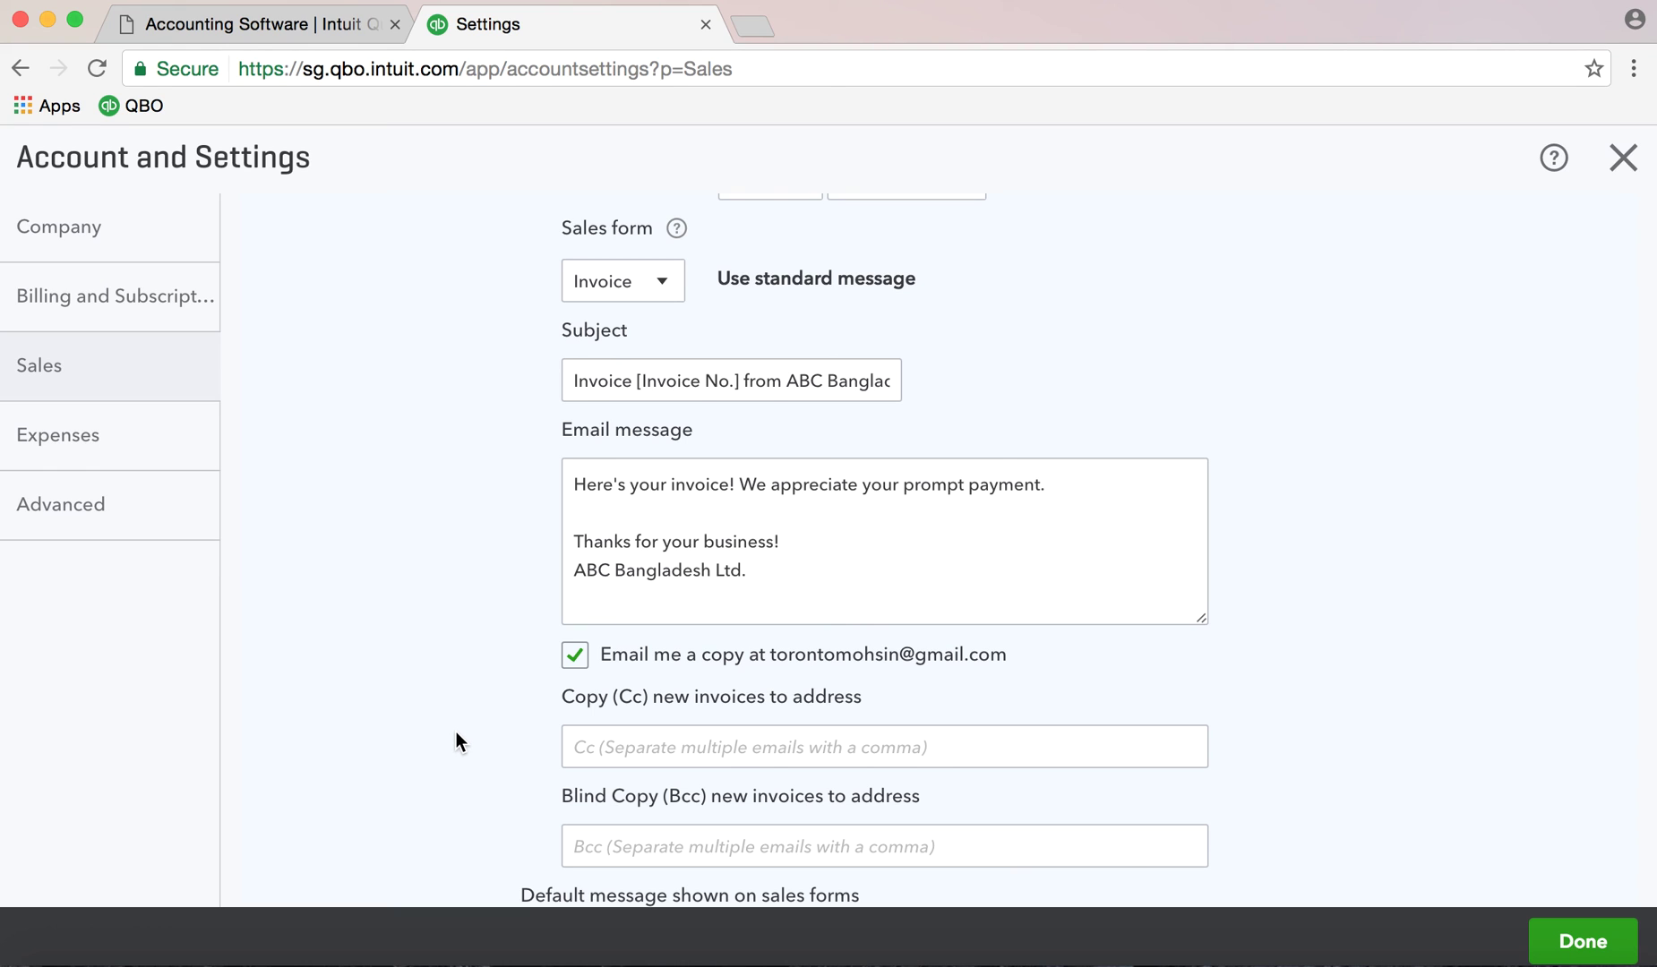
scroll(456, 732, down, 5)
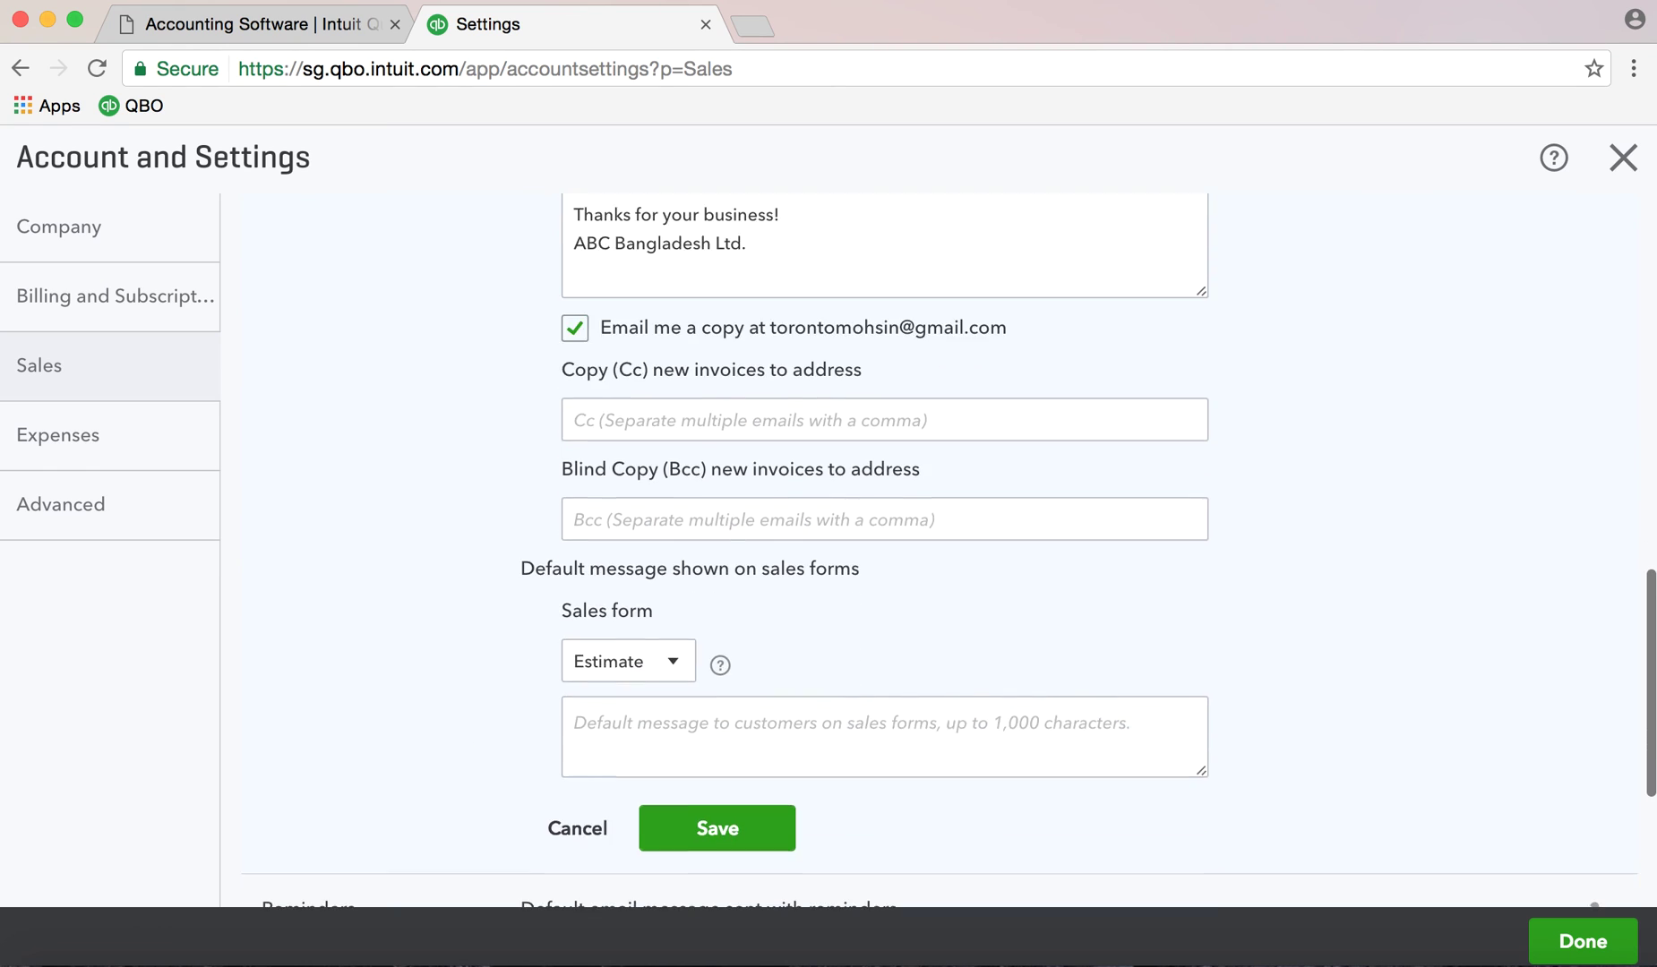
scroll(455, 732, down, 1)
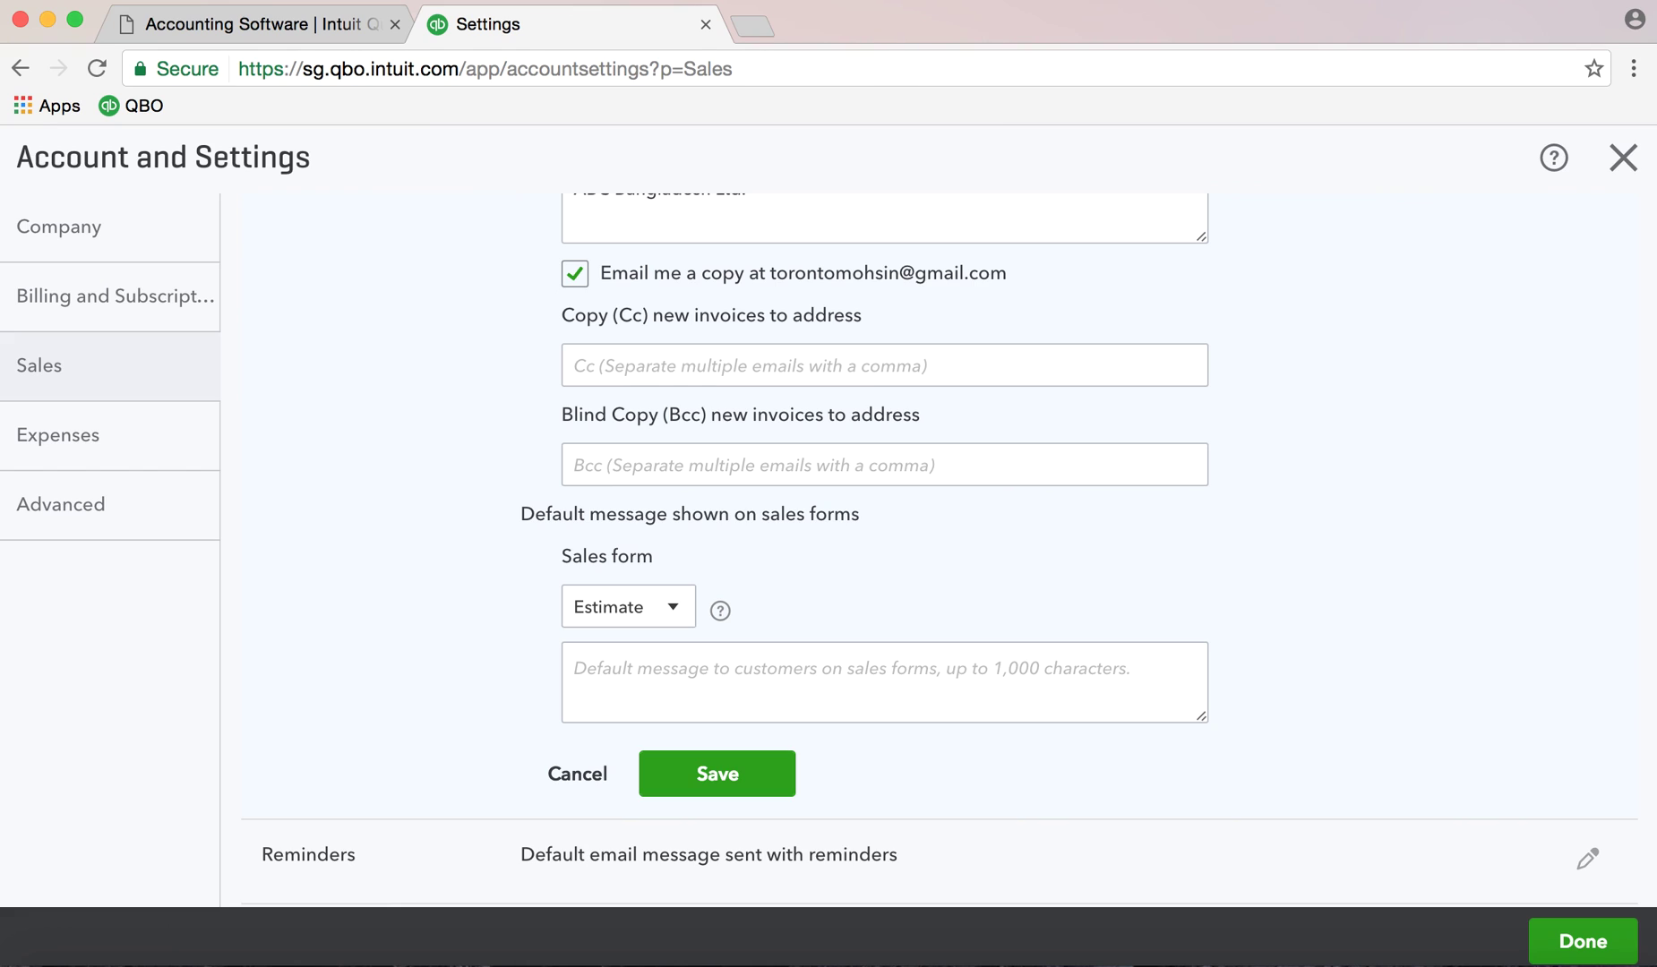